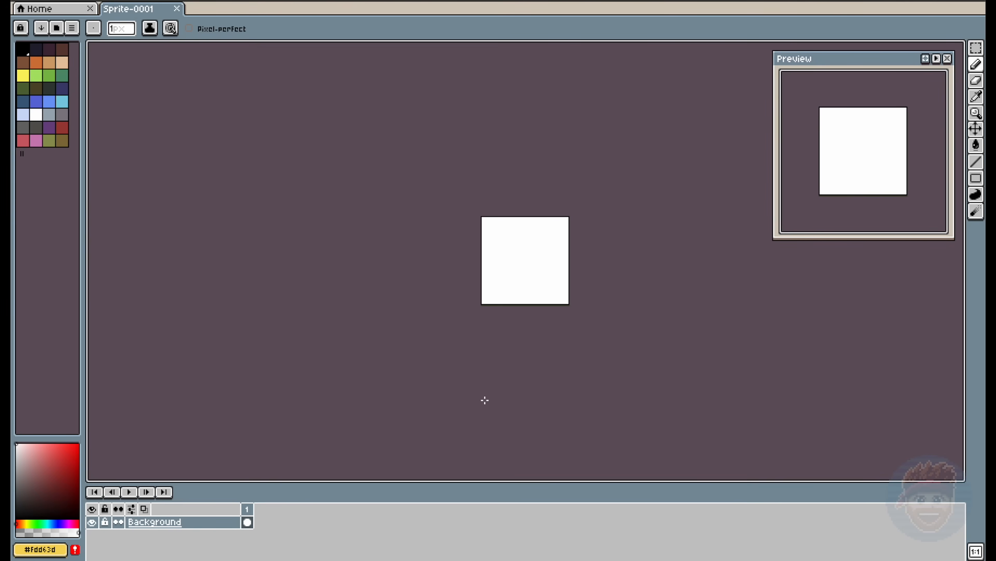
- Load Cute-Fox-palette.png from the Cute Fox Adventurer folder as the sprite's colour palette
scroll(565, 256, up, 3)
drag(379, 260, 463, 250)
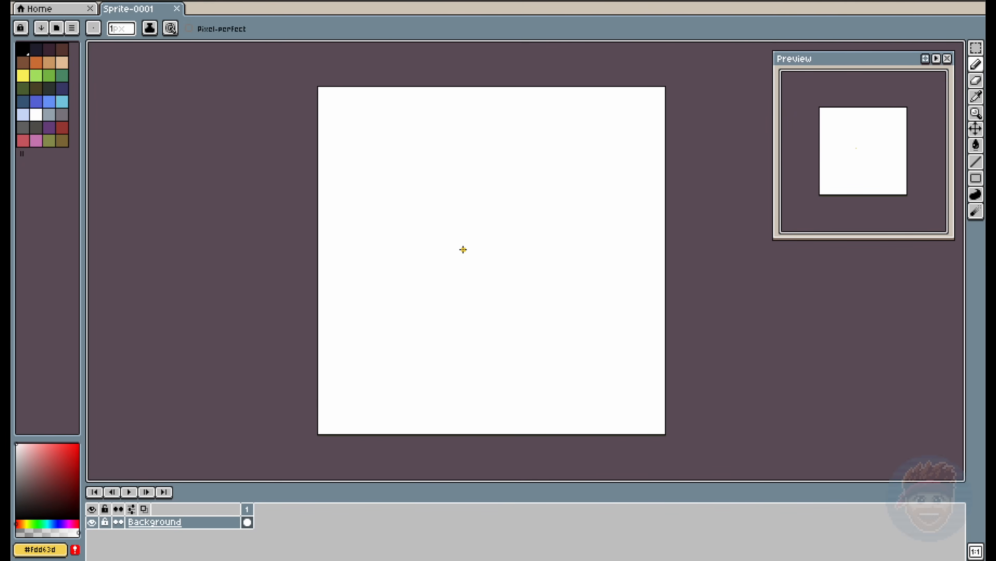
key(m)
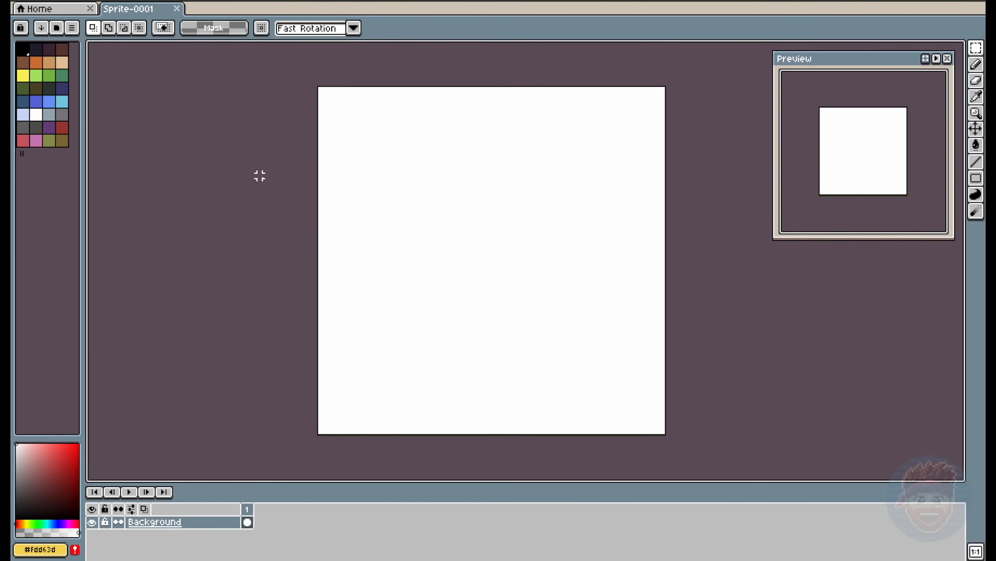
click(72, 28)
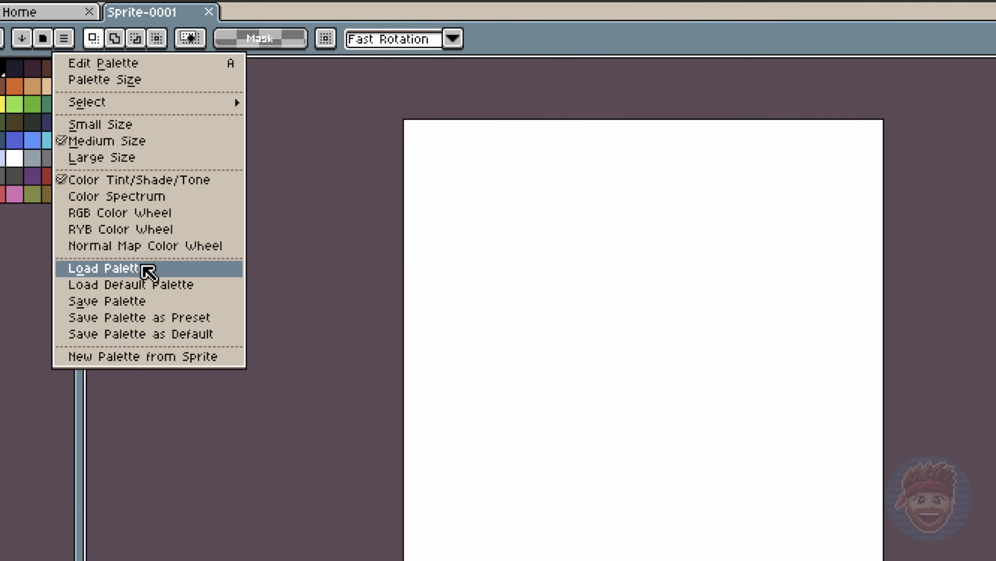
click(187, 271)
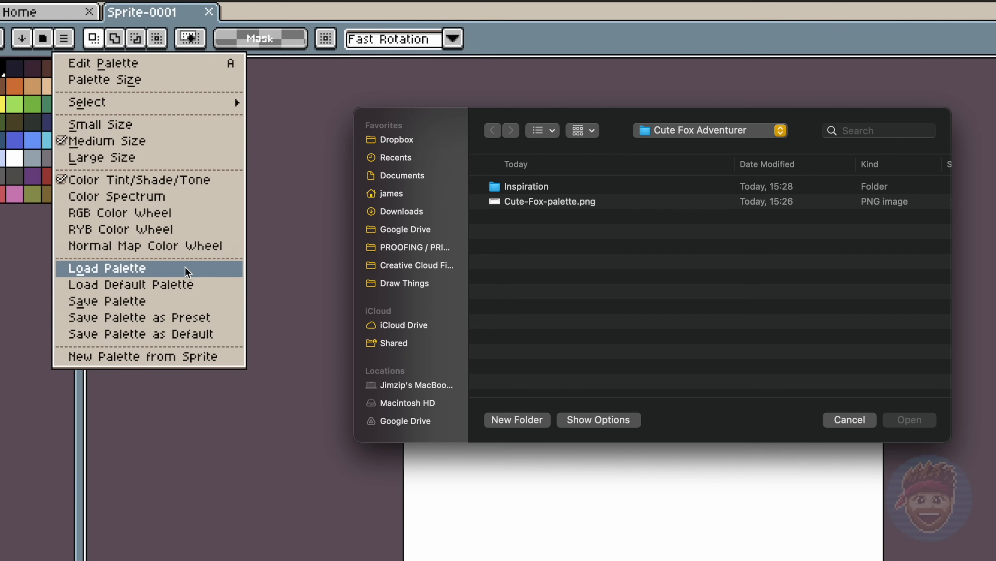
click(618, 205)
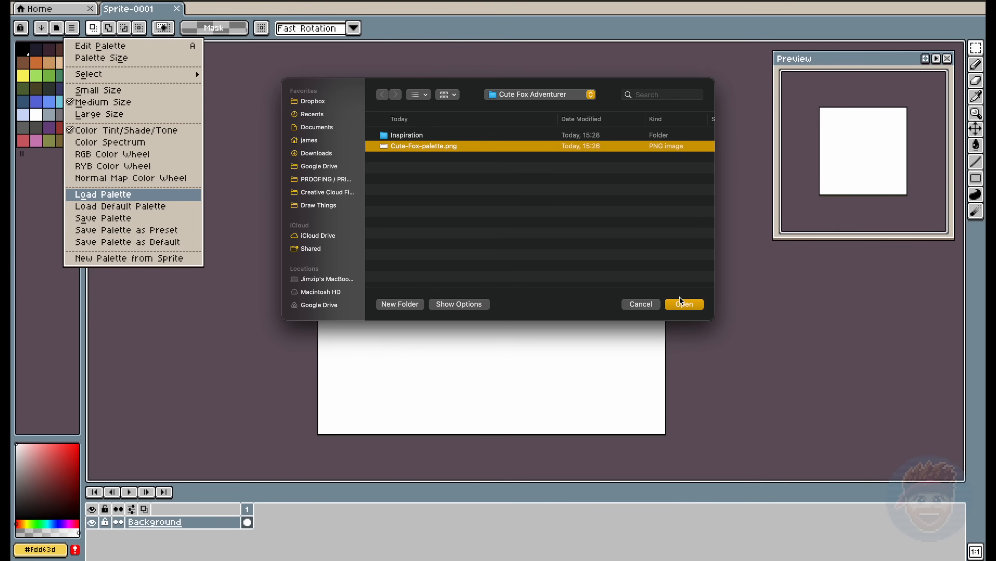
click(910, 419)
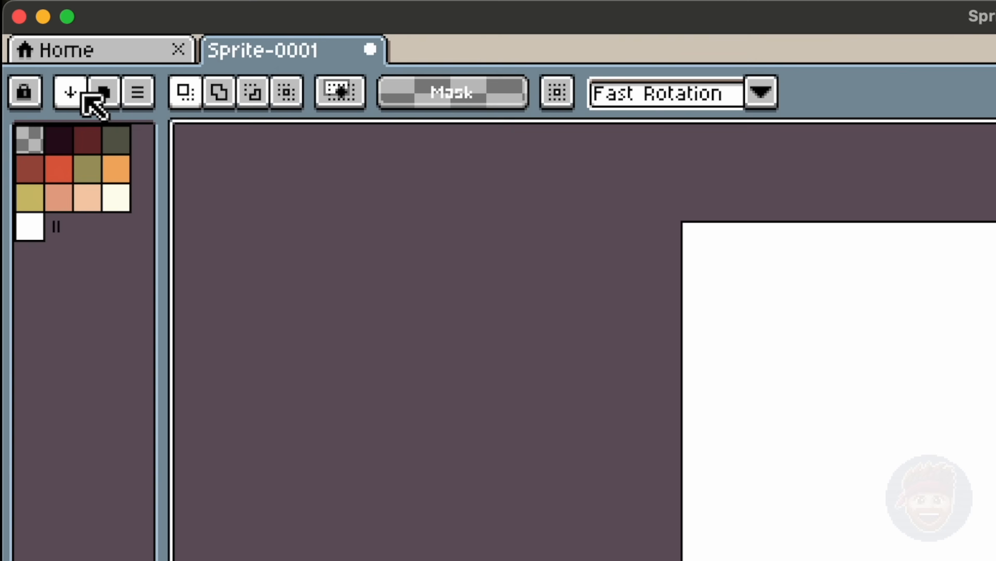
- Sort the palette by hue, rearrange the swatches into light-to-dark groups, and choose the darkest purple as drawing colour
click(42, 27)
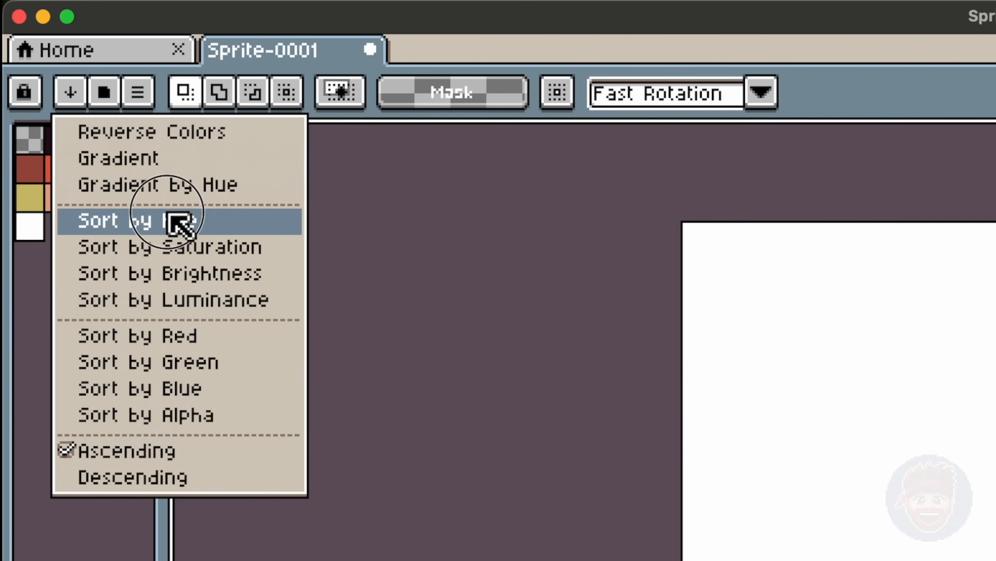
click(179, 221)
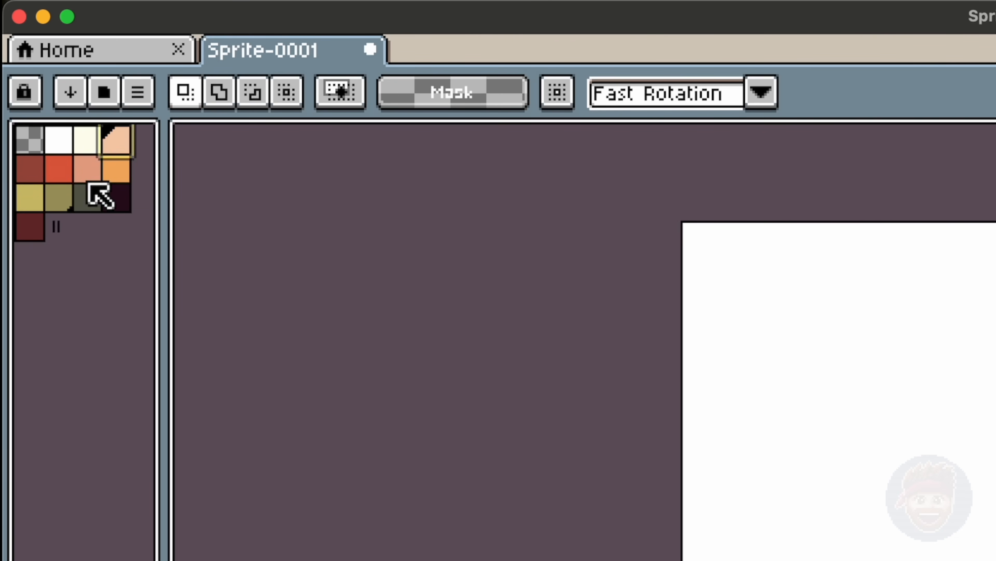
click(88, 171)
drag(88, 183, 31, 177)
click(122, 175)
drag(127, 175, 94, 173)
click(118, 170)
drag(44, 218, 37, 198)
click(29, 227)
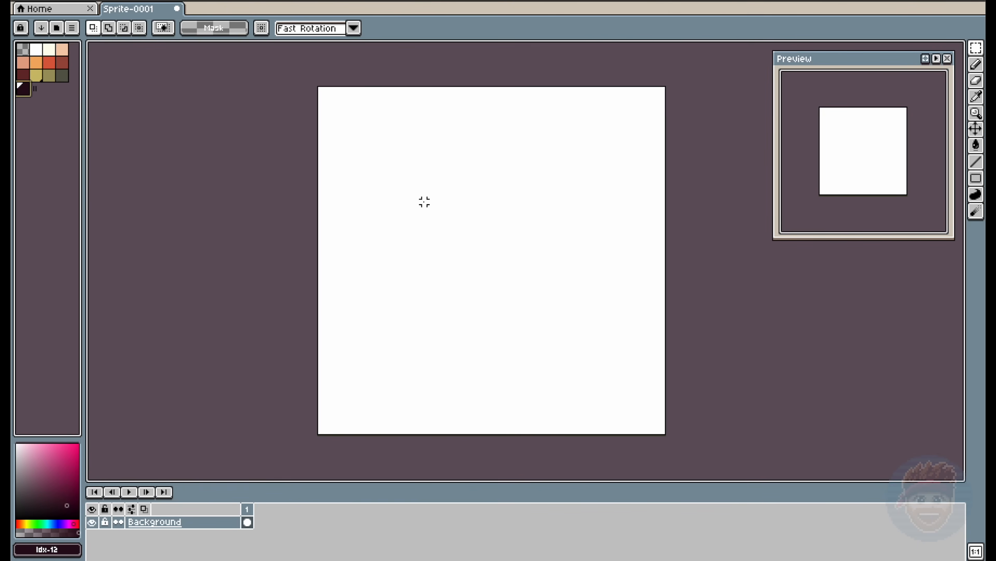
- Add a new layer above the background and name it Fox-01
key(b)
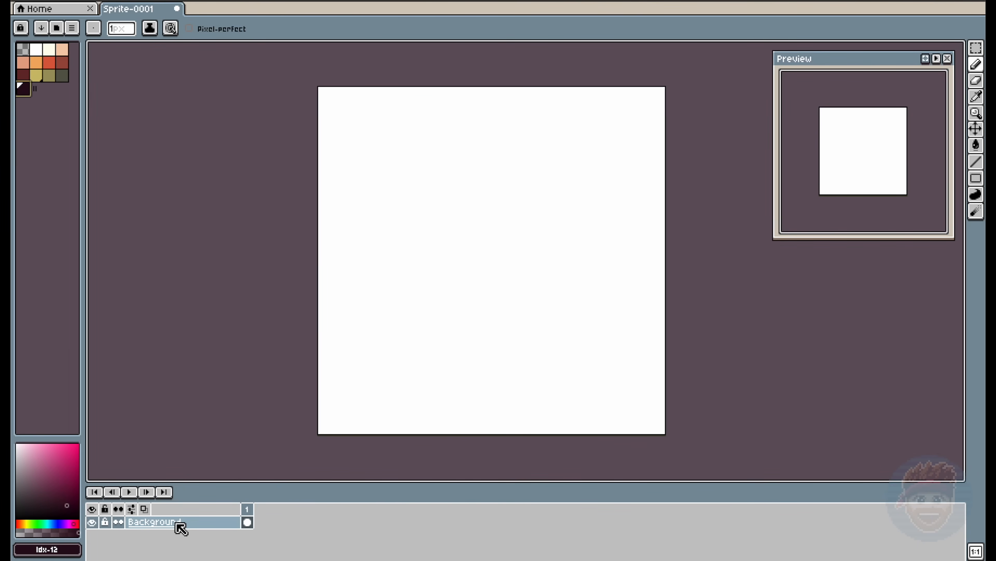
key(shift+n)
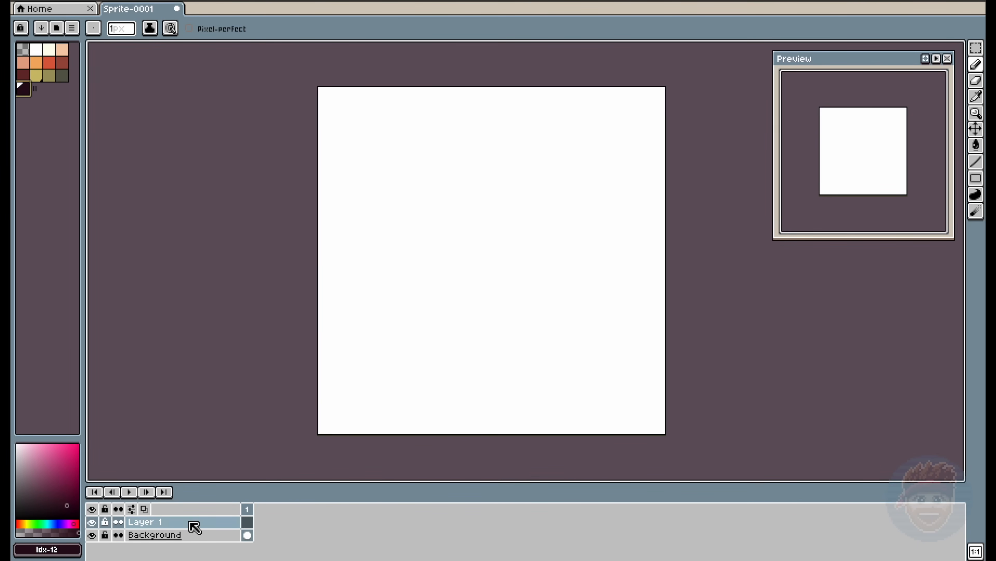
double_click(191, 522)
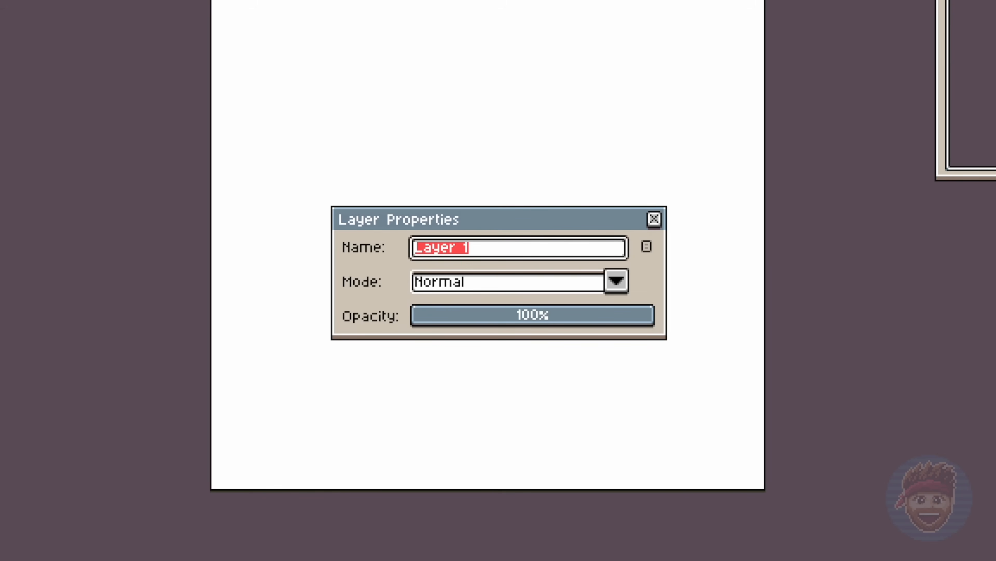
text(Fox-01)
key(Return)
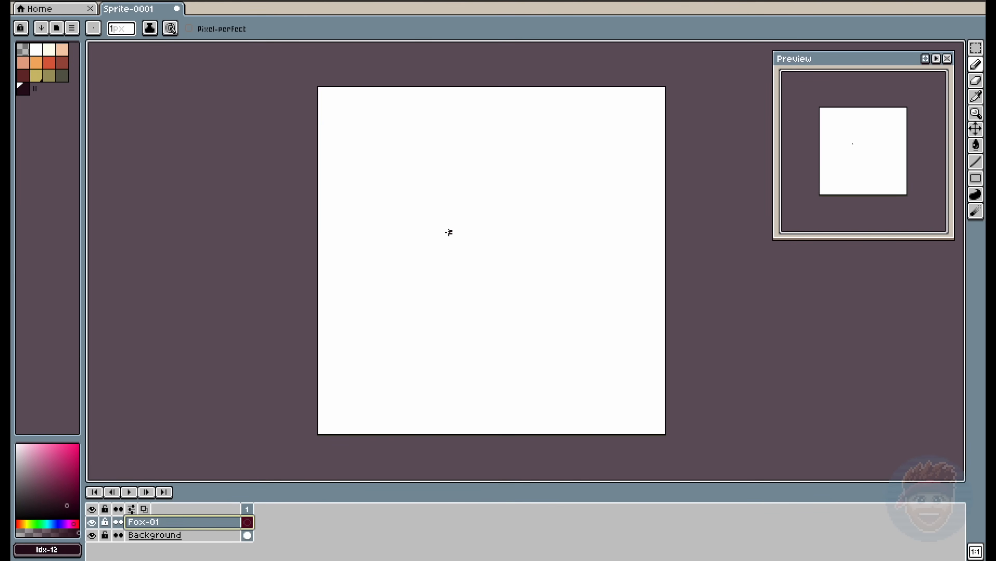
- Draw the fox's eyes, brows, nose and mouth with the Pencil, and outline the cheeks and chin around them
mouse_move(448, 233)
mouse_down()
mouse_move(474, 214)
mouse_move(485, 224)
mouse_move(476, 211)
mouse_move(442, 229)
mouse_move(438, 212)
mouse_move(433, 231)
mouse_move(481, 202)
mouse_up()
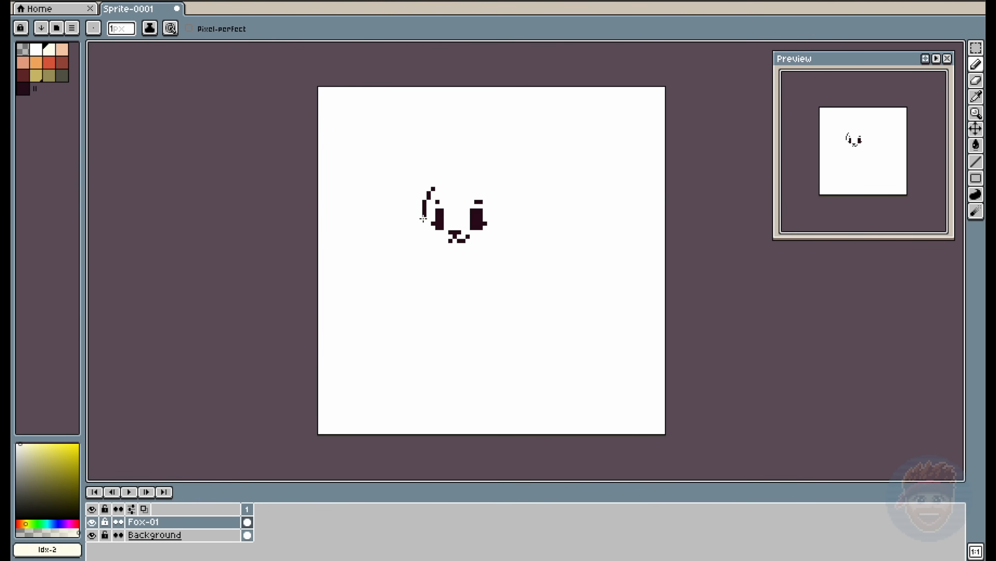
drag(423, 219, 411, 236)
mouse_move(447, 266)
mouse_down()
mouse_move(503, 266)
mouse_move(541, 240)
mouse_up()
- Narrow the face by shifting the right-hand cheek outline inward two pixels, and clean up the chin line
key(m)
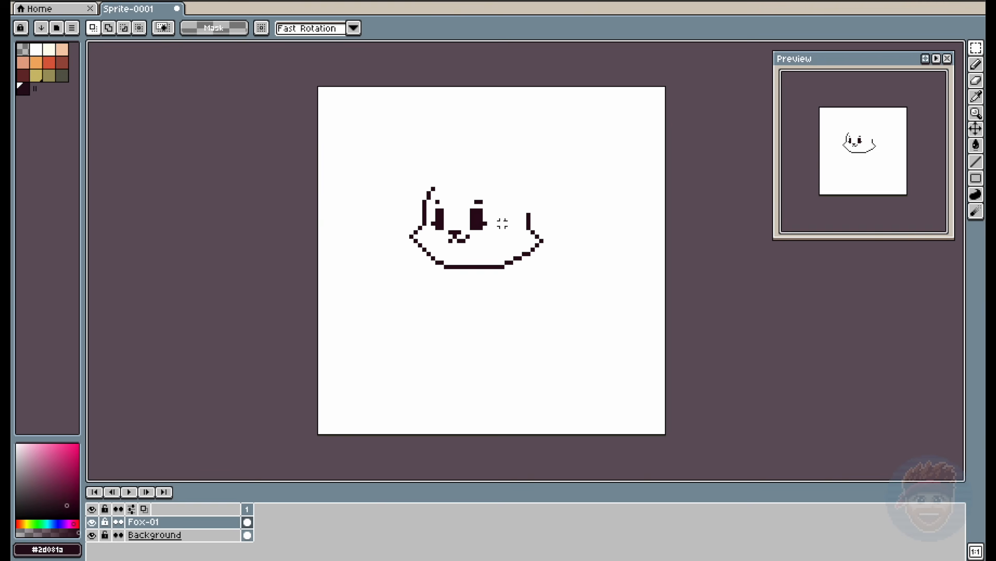
drag(500, 210, 563, 277)
drag(545, 264, 507, 262)
key(ctrl+d)
key(e)
key(b)
key(e)
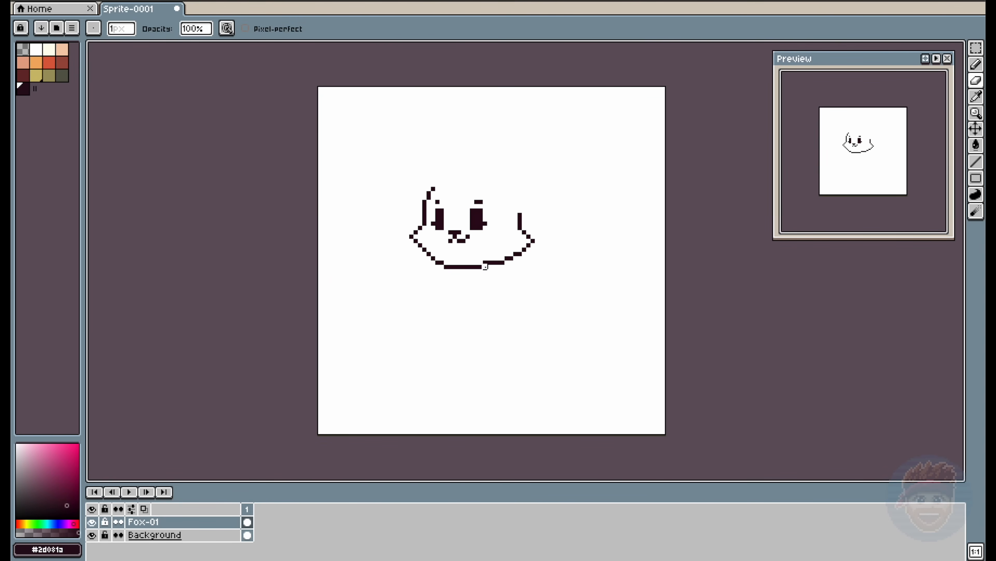
- Draw the top of the fox's head and a slanted hat brim with rounded ends above the face
key(b)
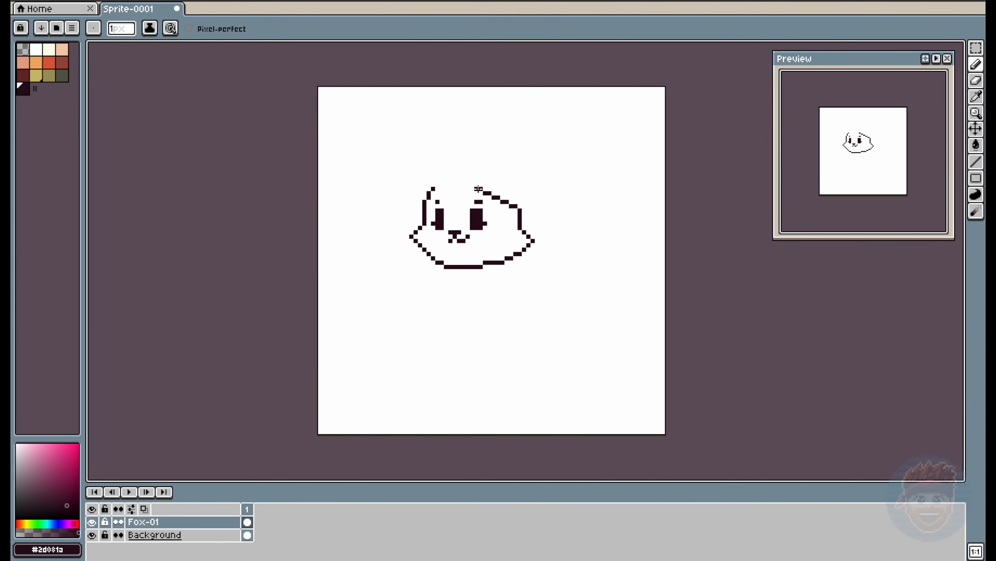
mouse_move(502, 193)
mouse_down()
mouse_move(448, 180)
mouse_move(458, 184)
mouse_move(434, 184)
mouse_move(459, 184)
mouse_move(434, 188)
mouse_move(452, 185)
mouse_move(421, 207)
mouse_move(395, 201)
mouse_move(398, 168)
mouse_move(394, 177)
mouse_move(404, 164)
mouse_move(437, 163)
mouse_move(517, 185)
mouse_move(550, 200)
mouse_move(537, 240)
mouse_up()
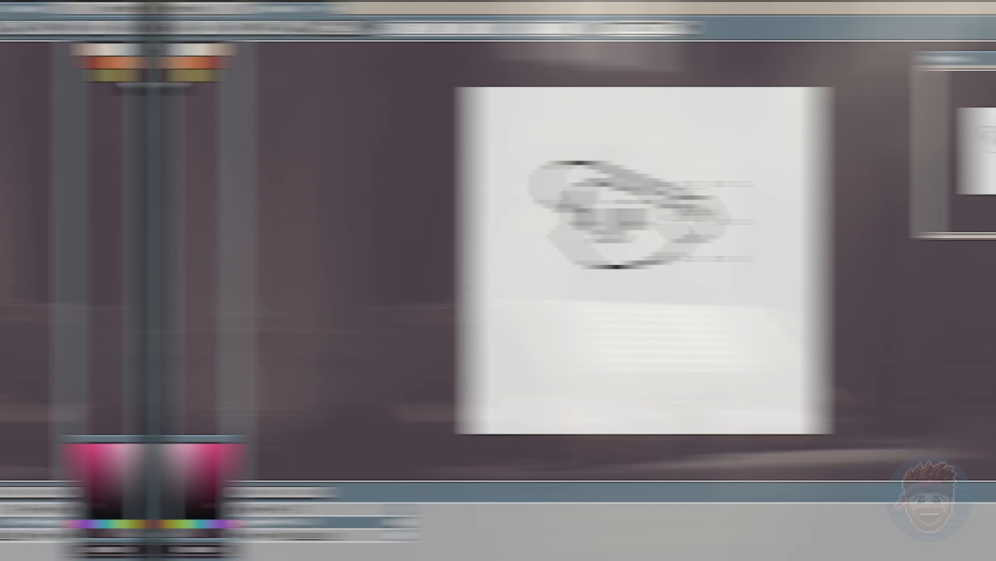
key(e)
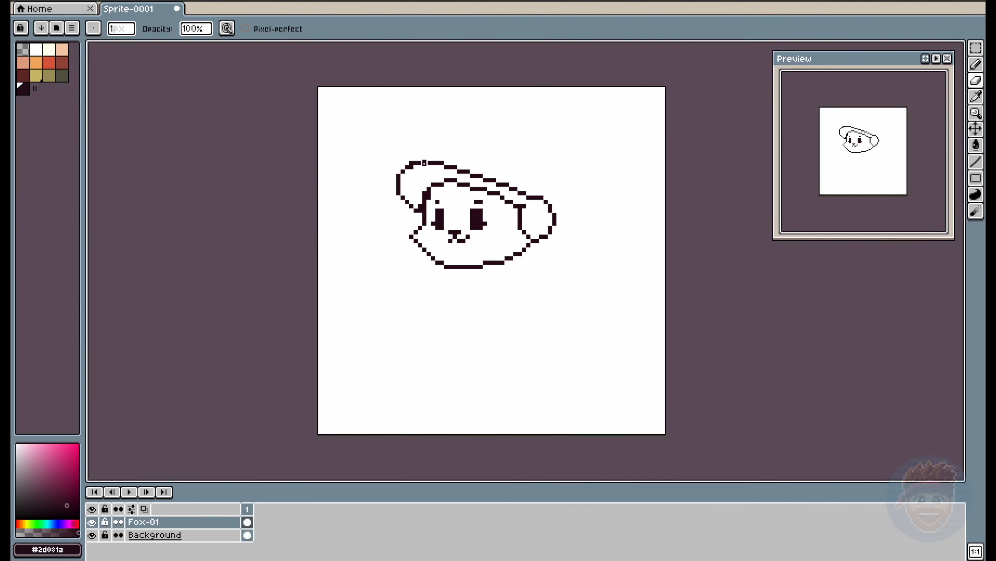
key(b)
- Raise the bottom of the chin outline by one pixel
key(m)
drag(415, 262, 485, 285)
click(474, 276)
key(b)
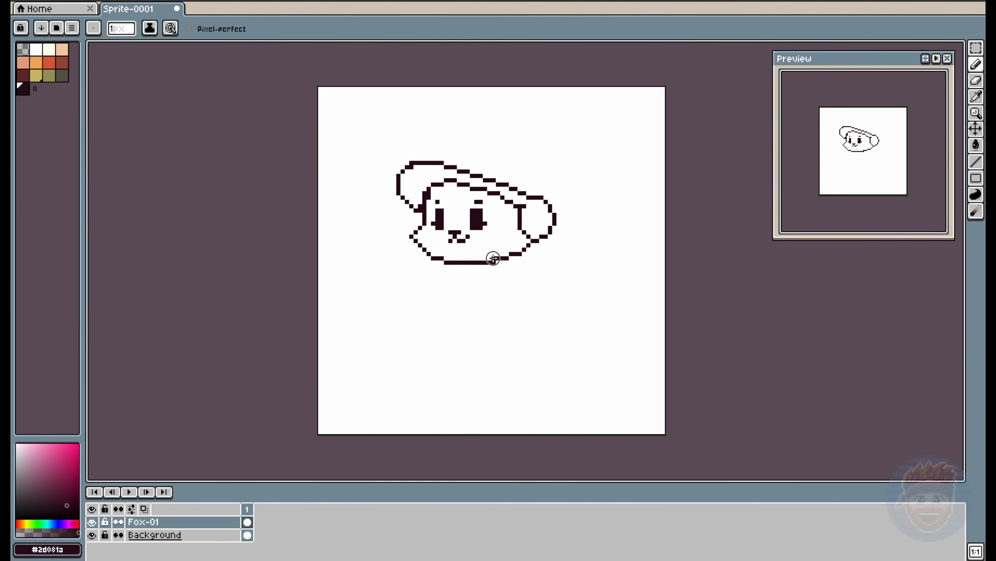
- Draw both pointed ears and the rounded hat crown between them, erasing the brim lines that overlap
mouse_move(521, 197)
mouse_down()
mouse_move(489, 181)
mouse_move(505, 186)
mouse_move(434, 166)
mouse_up()
key(e)
mouse_move(433, 163)
mouse_down()
mouse_move(528, 194)
mouse_move(533, 145)
mouse_move(515, 146)
mouse_move(488, 176)
mouse_move(510, 184)
mouse_move(503, 177)
mouse_move(525, 157)
mouse_up()
key(b)
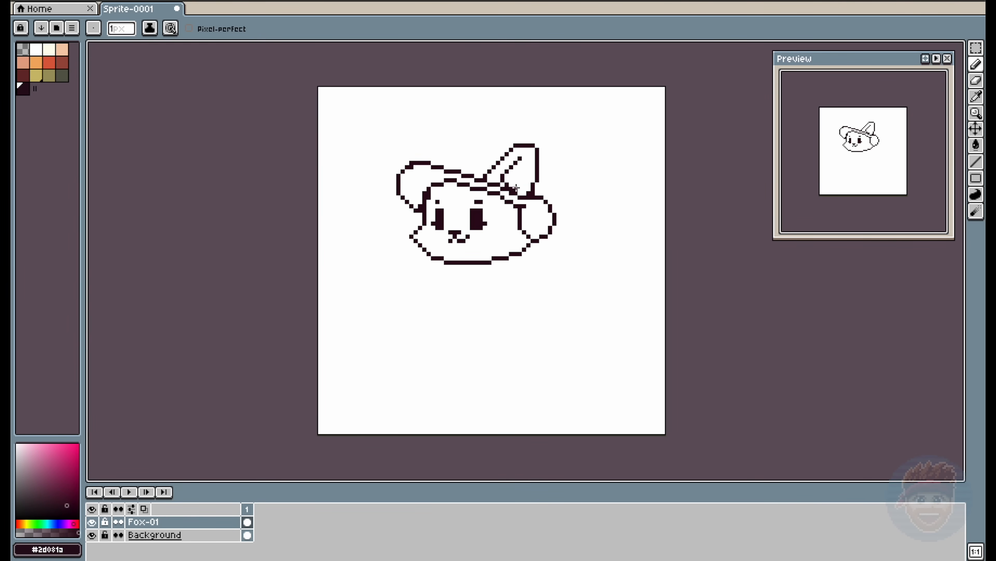
mouse_move(505, 148)
mouse_down()
mouse_move(475, 144)
mouse_move(445, 157)
mouse_move(453, 150)
mouse_move(426, 161)
mouse_up()
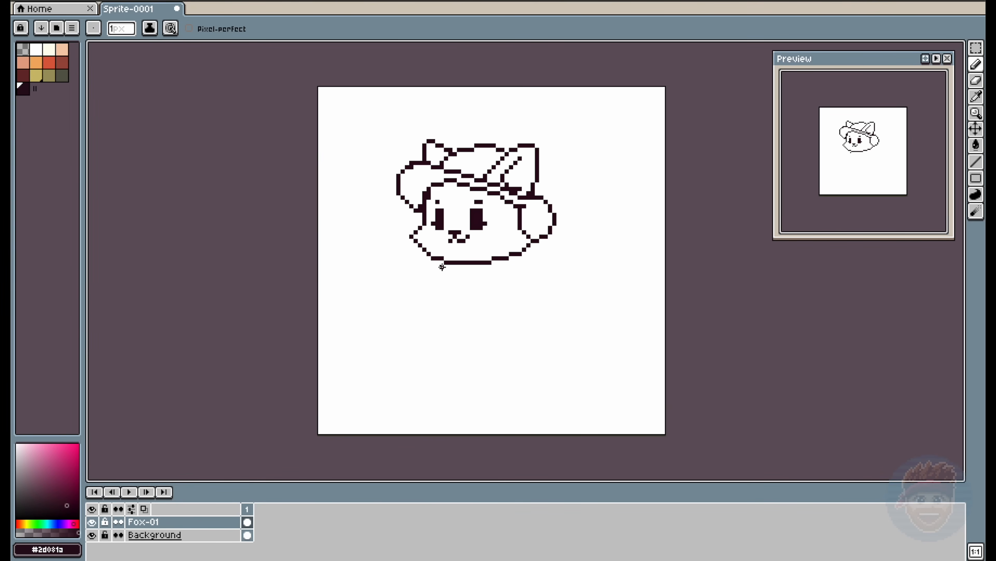
- Outline the fox's body, legs and right-hand arm below the head, and raise the legs and arm by one pixel
drag(442, 275, 439, 310)
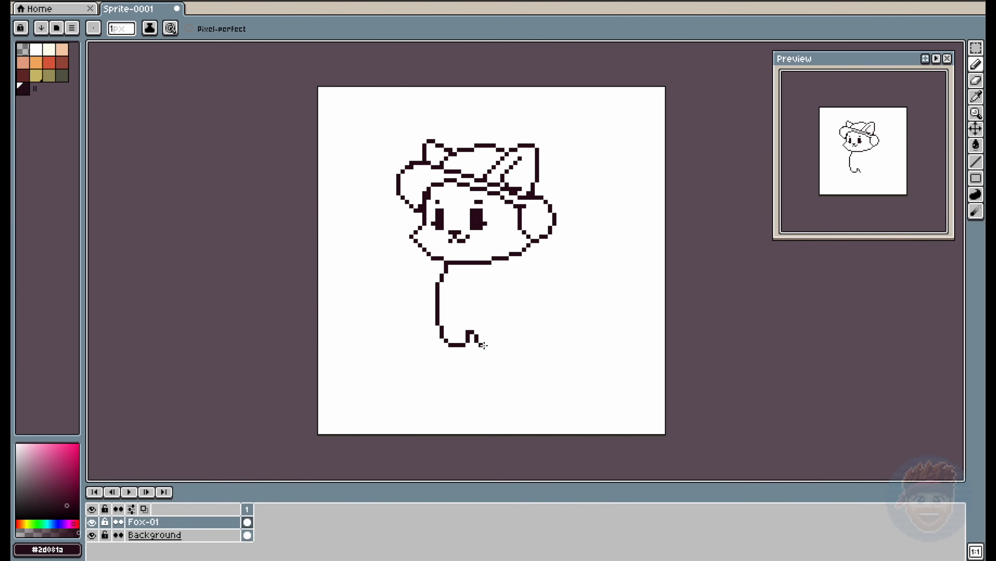
mouse_move(508, 325)
mouse_down()
mouse_move(504, 272)
mouse_move(516, 290)
mouse_move(512, 271)
mouse_move(493, 283)
mouse_up()
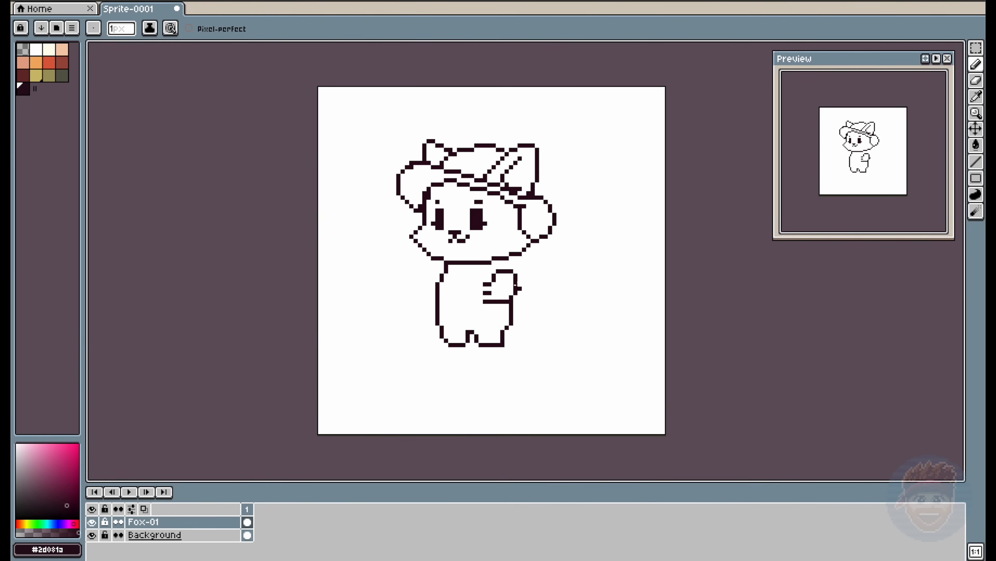
key(m)
drag(415, 308, 540, 367)
drag(527, 265, 470, 310)
key(Up)
key(ctrl+d)
- Draw the small left-hand arm beside the body and thicken the shoulder line above it
key(b)
drag(450, 267, 442, 293)
key(e)
mouse_move(437, 293)
mouse_down()
mouse_move(438, 284)
mouse_move(429, 293)
mouse_move(437, 293)
mouse_up()
key(b)
click(442, 271)
key(e)
key(b)
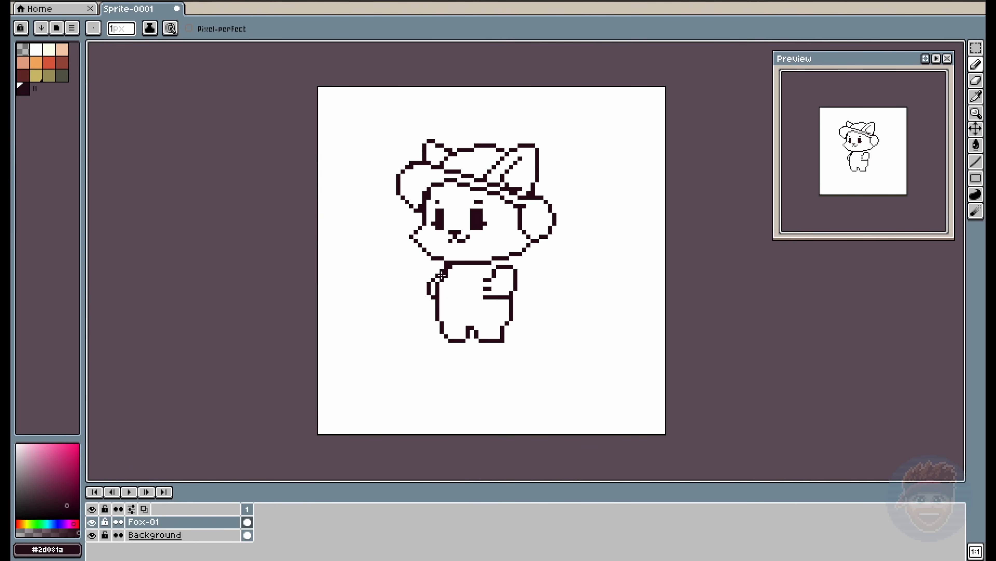
click(437, 276)
- Lower both arms by one pixel and touch up the outline of the left-hand arm
key(m)
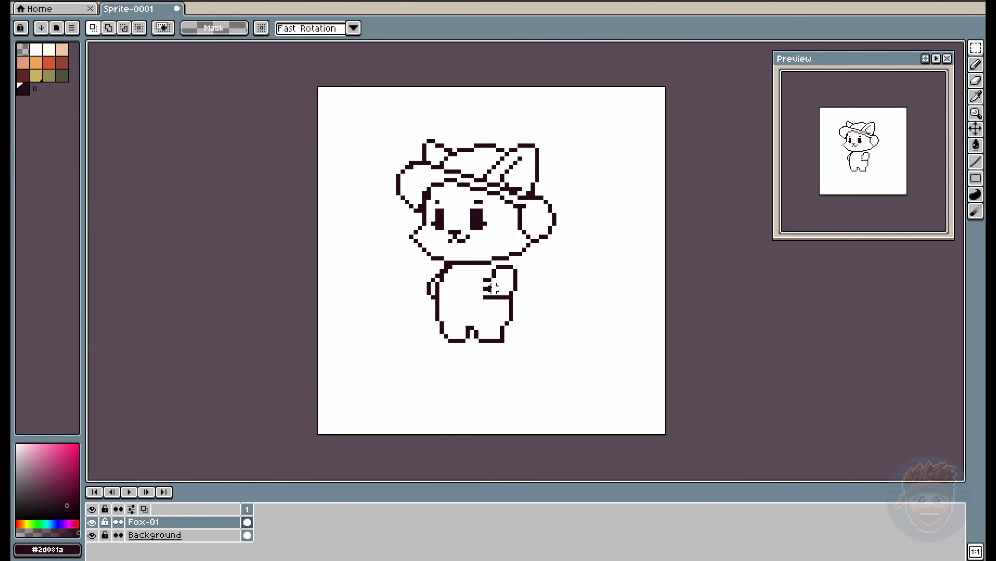
key(b)
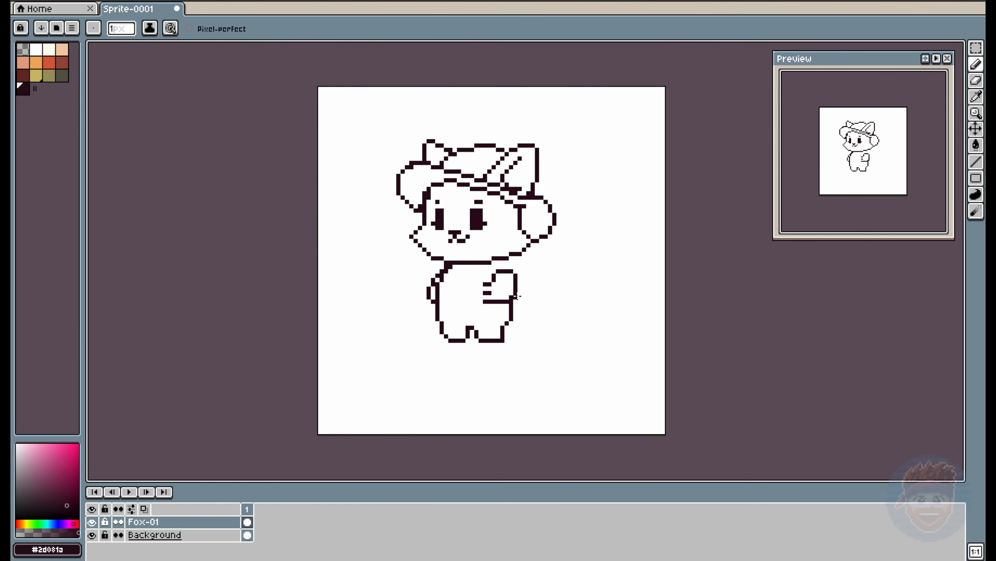
click(437, 279)
key(e)
key(b)
click(433, 293)
- Draw a backpack with a rounded top behind the fox's body, and lower the legs by one pixel
mouse_move(544, 263)
mouse_down()
mouse_move(533, 284)
mouse_move(520, 269)
mouse_move(524, 259)
mouse_move(541, 290)
mouse_move(543, 318)
mouse_move(514, 319)
mouse_move(516, 275)
mouse_up()
click(516, 319)
key(m)
click(585, 307)
drag(517, 334, 389, 354)
drag(443, 346, 443, 350)
click(583, 326)
- Raise the bottom edge of the backpack by one pixel
drag(559, 332, 515, 315)
drag(527, 322, 527, 318)
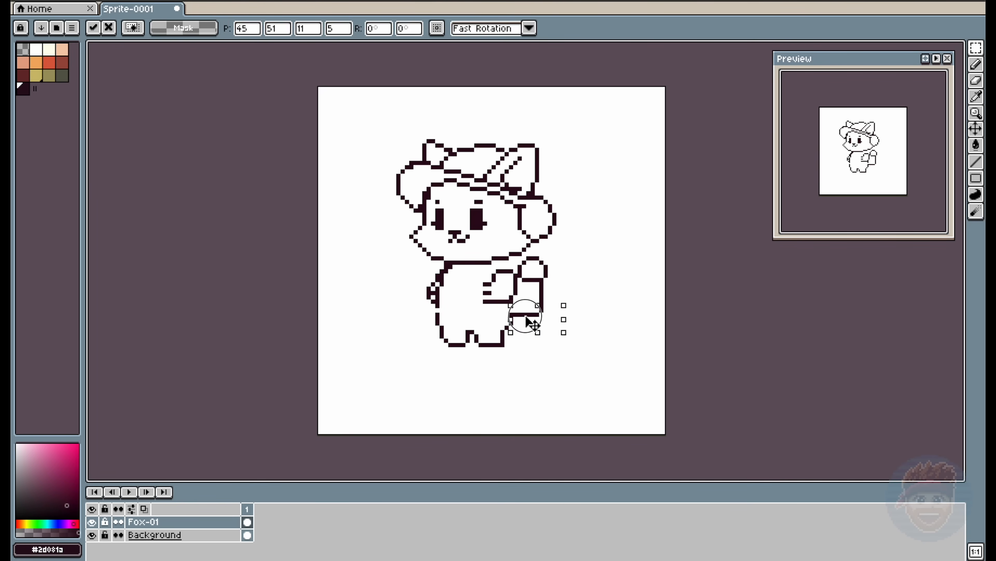
click(583, 314)
- Close the gaps in the sides of the body and redraw the bottoms of the feet one pixel lower
key(b)
click(438, 311)
click(511, 310)
key(e)
mouse_move(480, 348)
mouse_down()
mouse_move(499, 347)
mouse_move(442, 340)
mouse_up()
key(b)
key(e)
drag(447, 341, 459, 345)
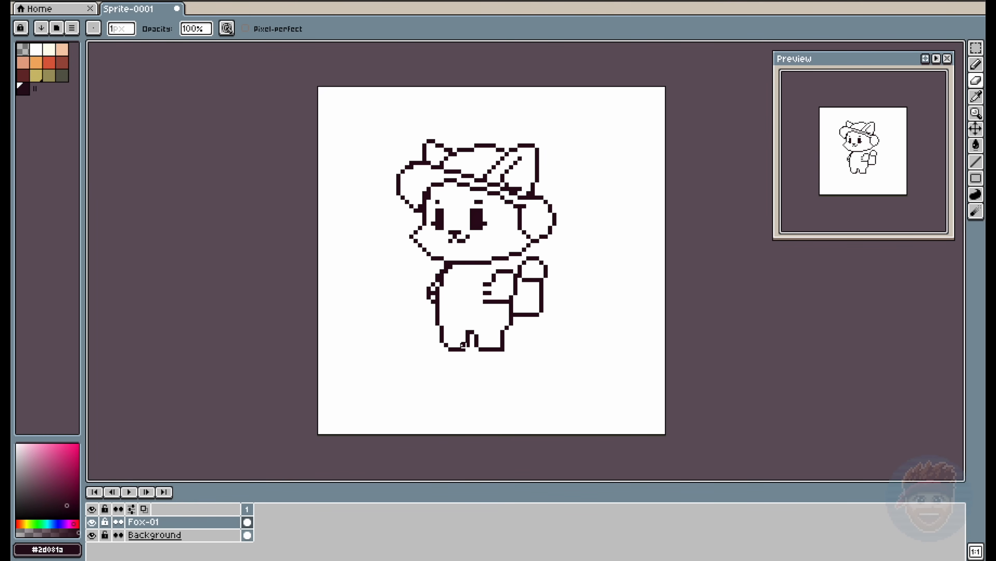
- Draw the backpack's dark straps above and below the right-hand arm, and add a band line across the hat
key(b)
drag(524, 258, 511, 258)
drag(445, 162, 487, 169)
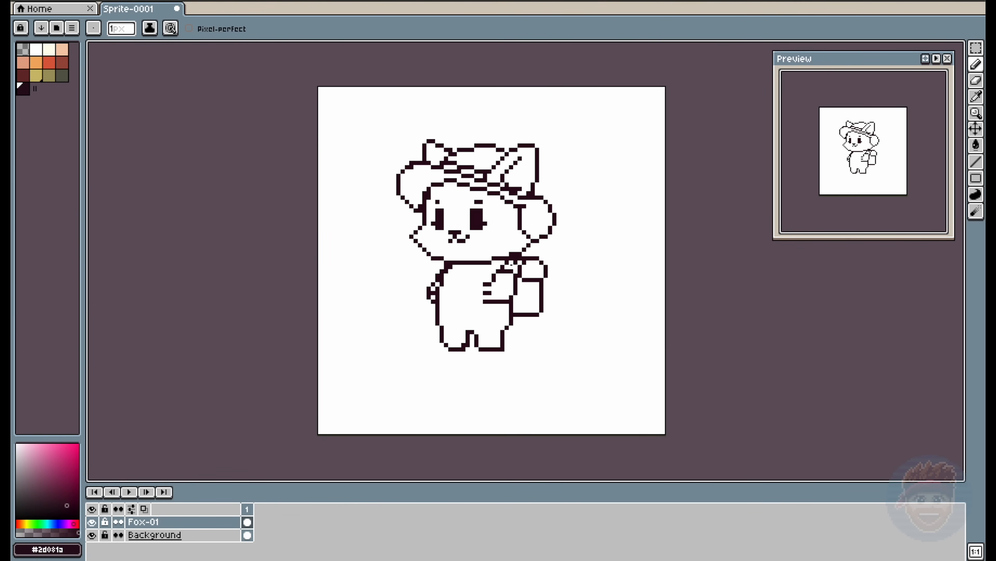
drag(501, 310, 517, 304)
key(m)
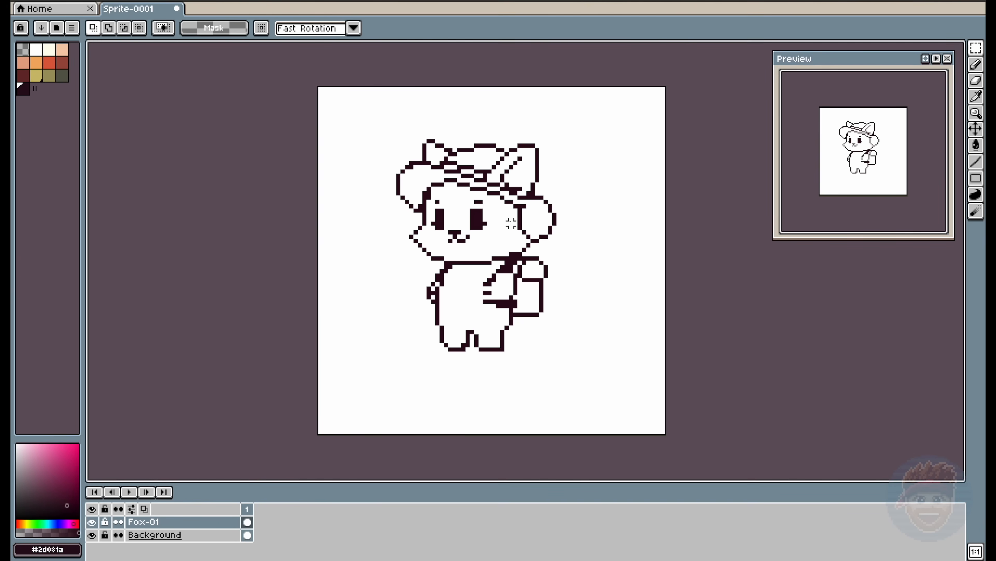
drag(506, 213, 606, 360)
drag(479, 262, 564, 385)
drag(571, 348, 570, 347)
key(ctrl+d)
- Draw a large bushy tail curling up behind the backpack, refining its pointed tip with the Pencil and Eraser
key(b)
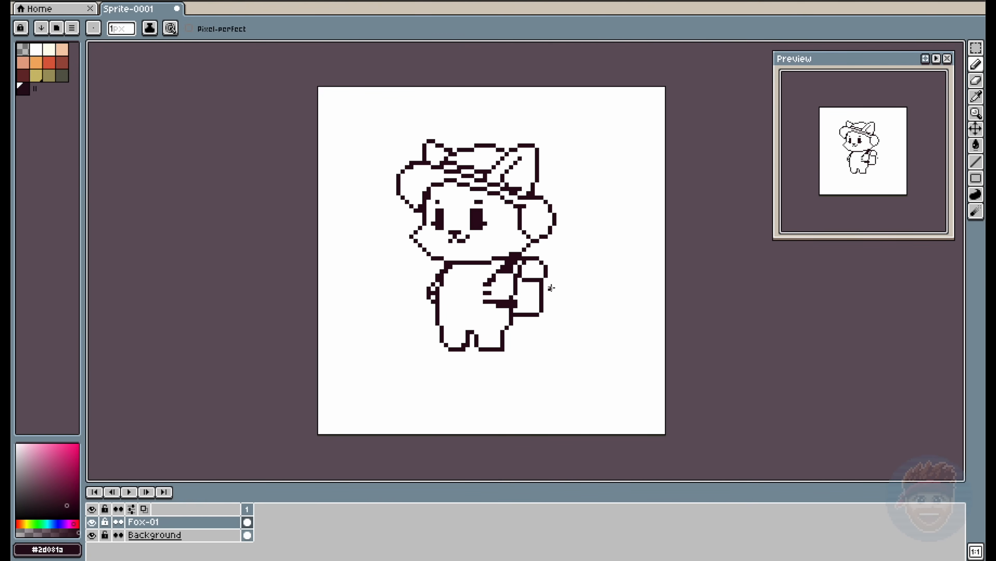
mouse_move(553, 258)
mouse_down()
mouse_move(584, 253)
mouse_move(603, 277)
mouse_move(603, 299)
mouse_move(589, 284)
mouse_move(589, 310)
mouse_move(562, 331)
mouse_move(515, 328)
mouse_move(554, 336)
mouse_up()
key(e)
key(b)
key(e)
key(b)
key(e)
key(b)
click(584, 289)
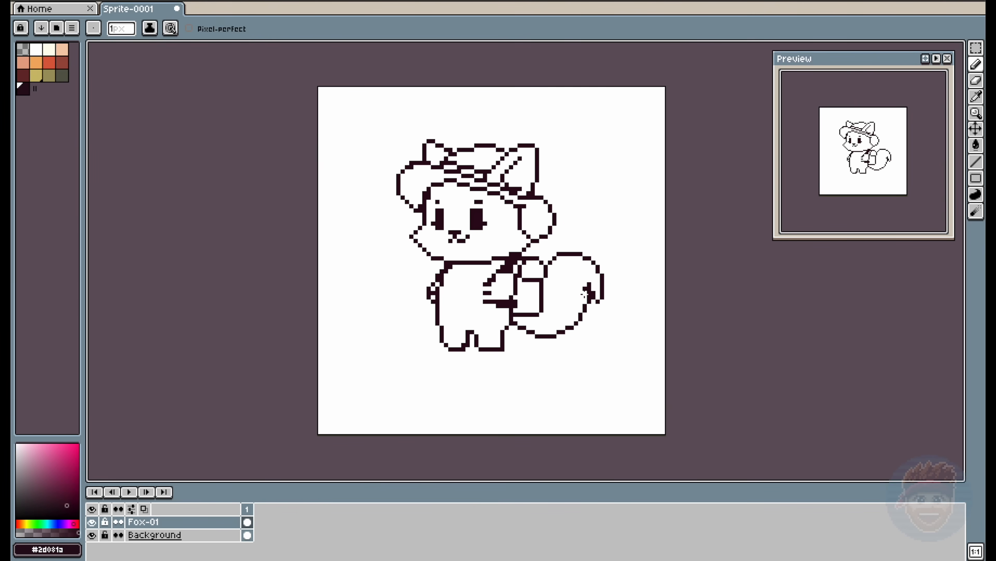
- Add curved inner contour lines to the tail and square off the bottom of the left-hand foot
mouse_move(590, 297)
mouse_down()
mouse_move(544, 301)
mouse_move(549, 275)
mouse_up()
key(e)
click(585, 297)
key(b)
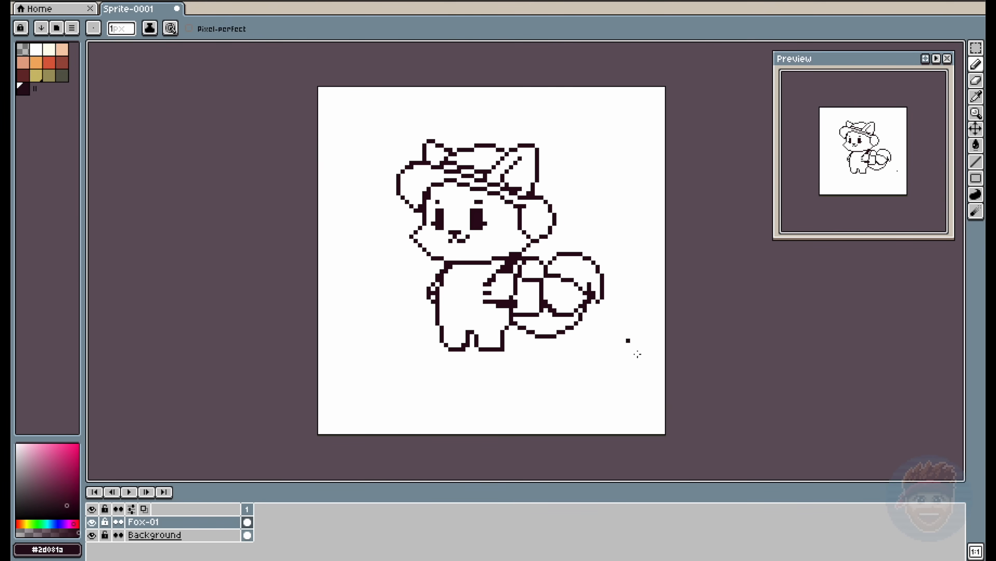
drag(454, 393, 425, 390)
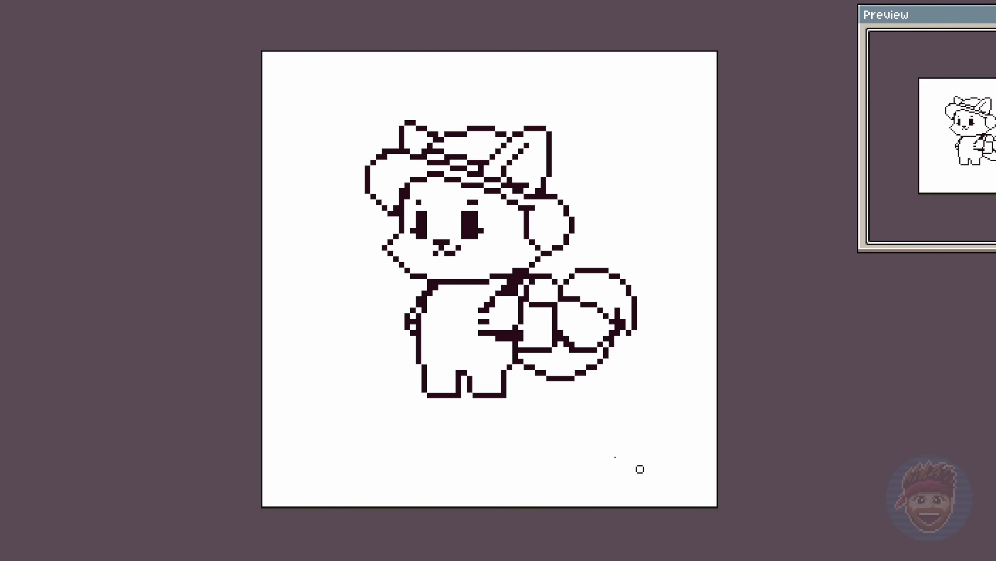
- Round off the outer bottom corner of the left-hand foot by one pixel
key(ctrl+z)
click(430, 384)
key(e)
click(424, 384)
key(b)
- Select the hat together with the ears and move them down one pixel, then deselect
key(u)
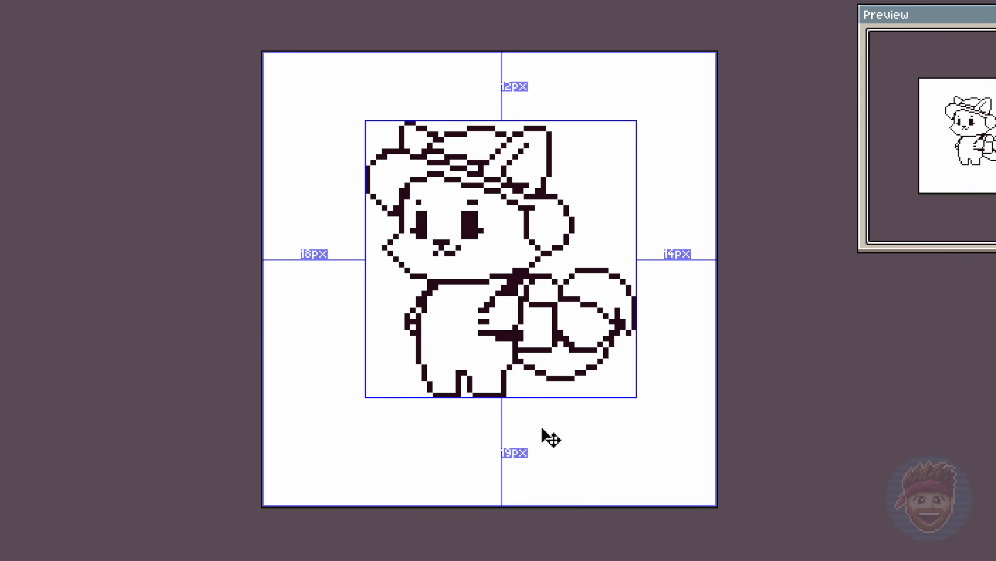
drag(339, 99, 629, 197)
shift+drag(500, 193, 568, 220)
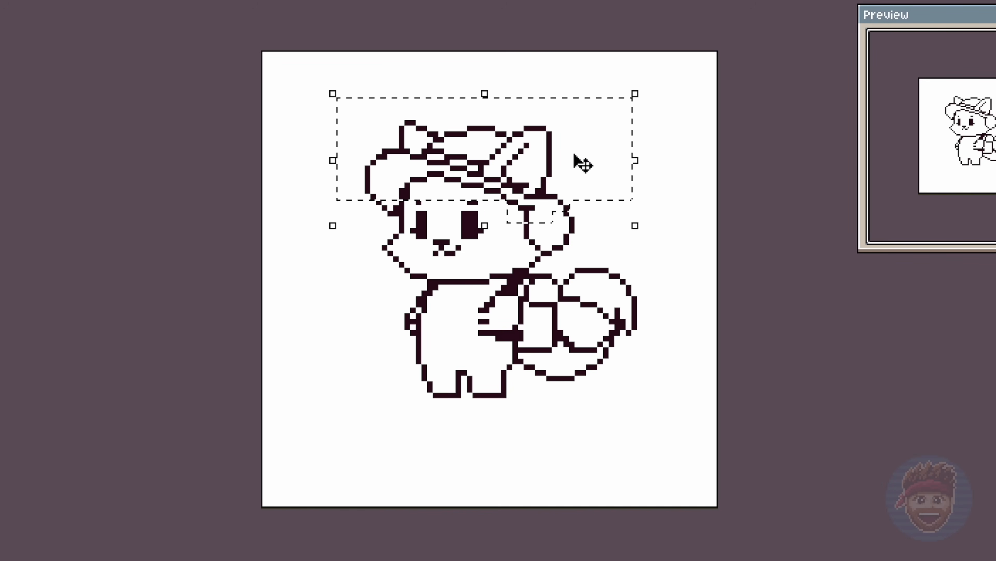
drag(551, 152, 551, 158)
click(674, 163)
- Repair the outline of the left-hand hat brim with the Pencil and Eraser so the curve is clean
key(b)
click(373, 197)
key(e)
click(368, 196)
click(385, 208)
key(b)
click(384, 214)
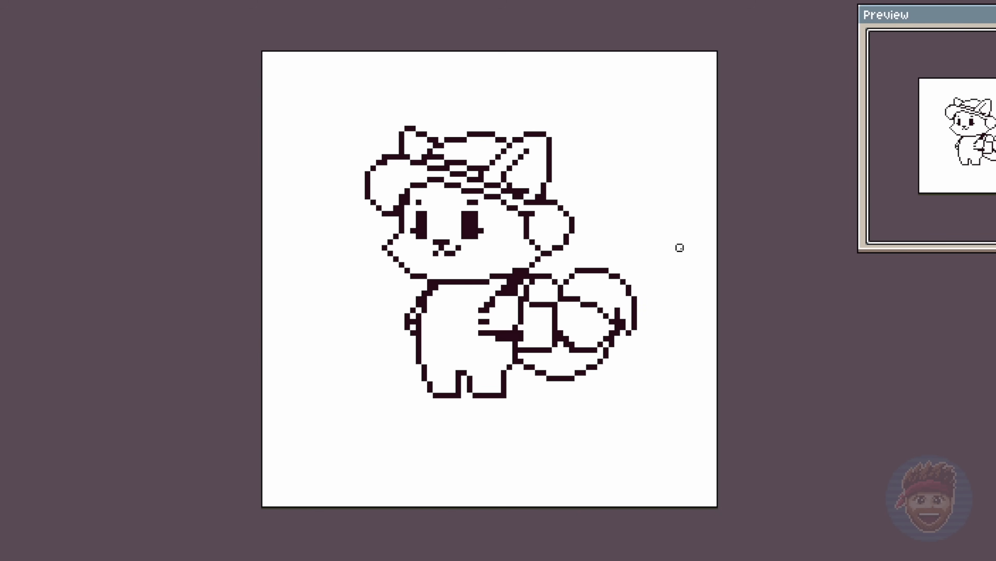
- Outline an oval belly patch in red-orange and fill the body and legs around it with the same colour
key(q)
drag(240, 417, 229, 458)
key(ctrl+d)
mouse_move(442, 288)
mouse_down()
mouse_move(428, 350)
mouse_move(471, 355)
mouse_move(487, 338)
mouse_move(483, 298)
mouse_up()
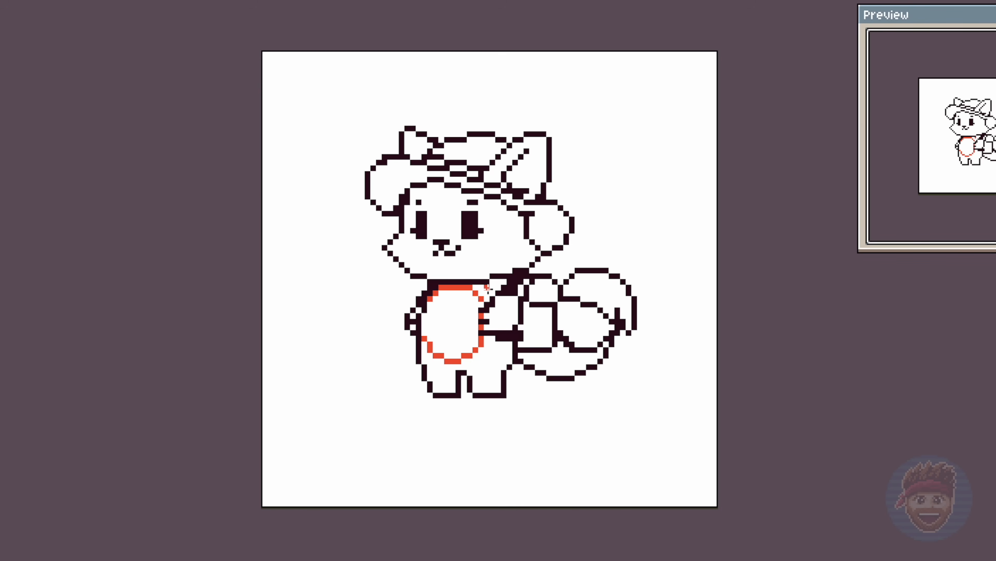
key(g)
click(487, 333)
click(480, 327)
click(481, 315)
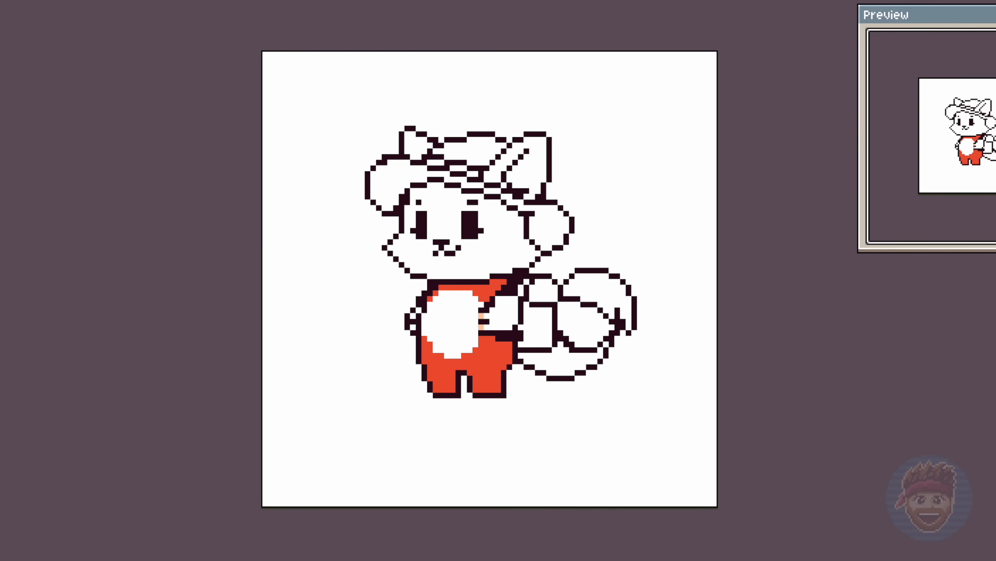
- Recolour the body around the belly to orange #feaa53 and fill the middle section of the tail with it
click(36, 62)
click(487, 353)
click(486, 293)
click(436, 293)
click(430, 298)
click(589, 329)
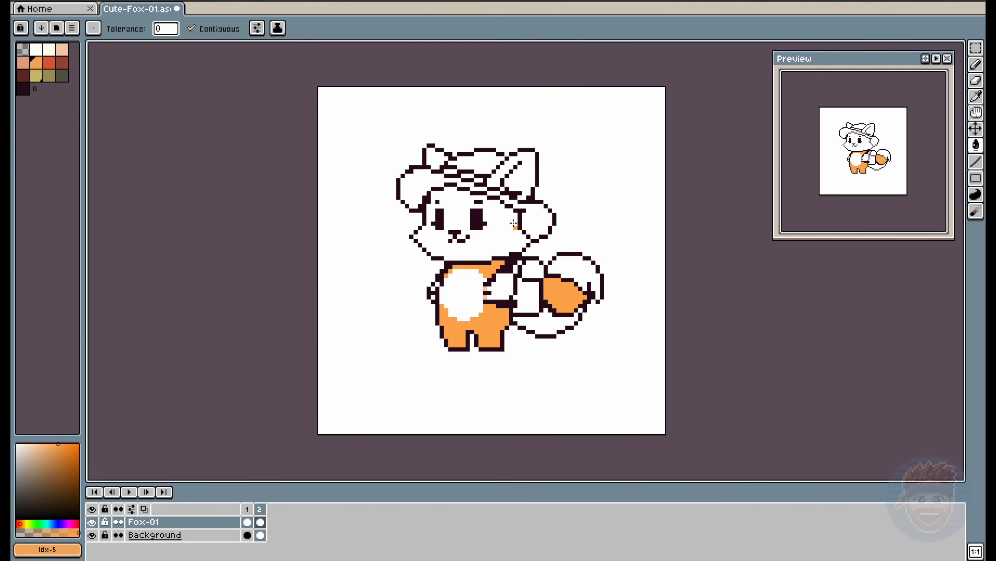
key(b)
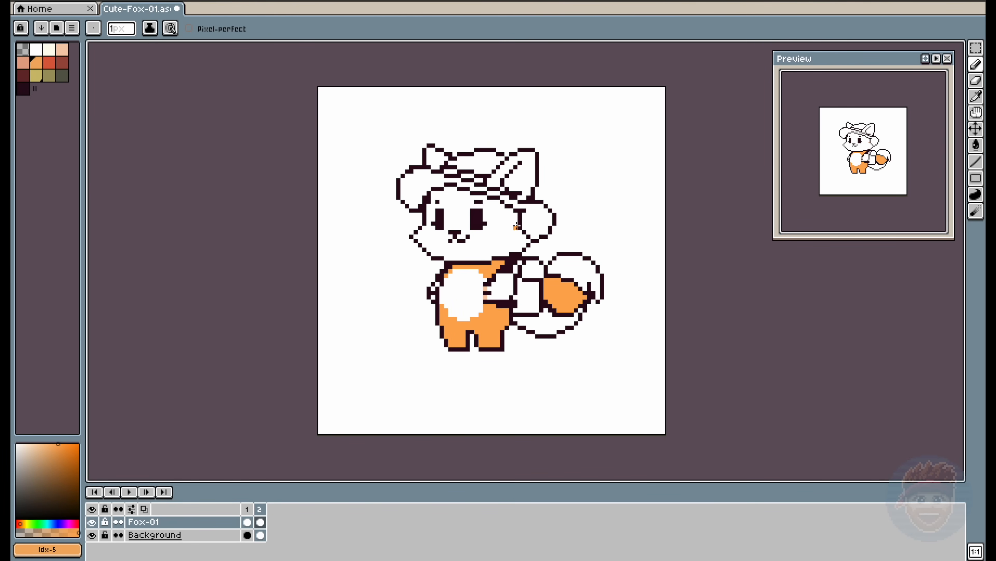
- Draw the edge of the facial marking in orange and fill the upper half of the face with orange
mouse_move(518, 219)
mouse_down()
mouse_move(428, 219)
mouse_move(425, 245)
mouse_move(476, 257)
mouse_move(527, 239)
mouse_up()
key(g)
click(432, 211)
- Shade the lower edge of the face and the right-hand cheek in peach
click(25, 63)
key(b)
key(g)
click(62, 49)
click(457, 254)
- Fill the muzzle and belly with cream and both arms with orange
click(49, 50)
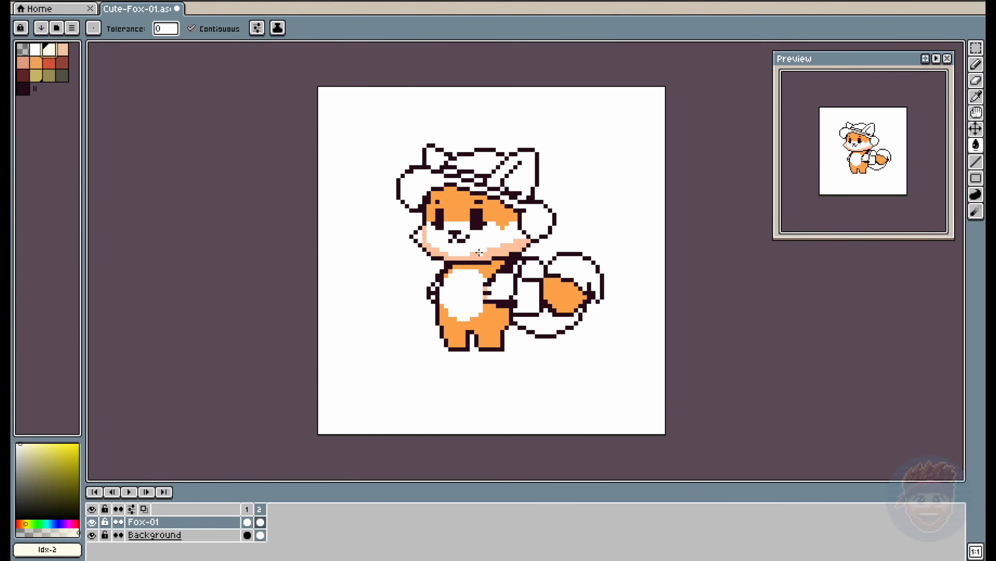
click(480, 246)
alt+click(499, 327)
click(504, 291)
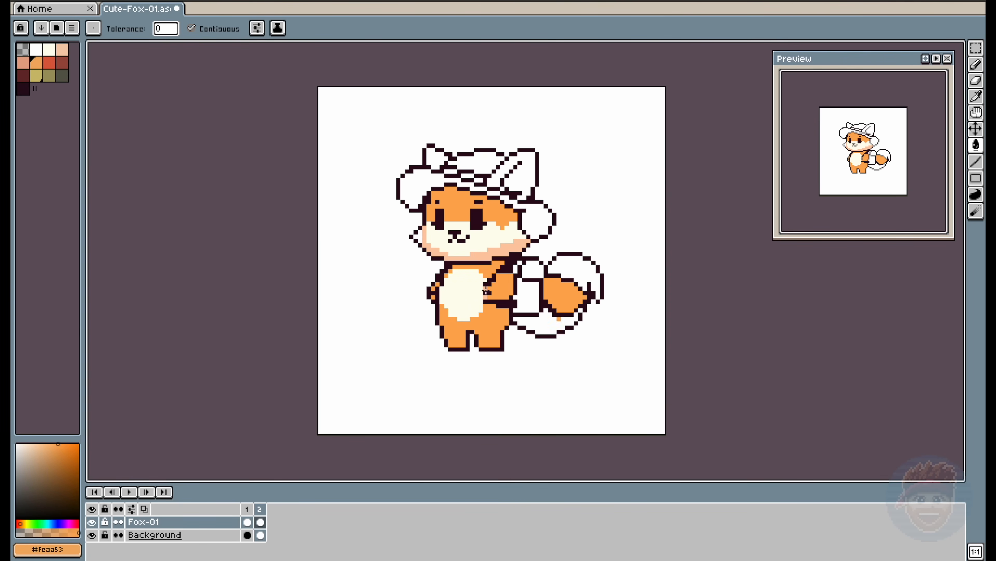
- Fill the lower part of the tail with red-orange and blend its upper border into the orange section
click(53, 66)
click(550, 324)
key(b)
alt+click(558, 300)
click(547, 306)
key(g)
click(555, 313)
- Fill the tail tip with cream and paint over the dark contour line between it and the orange section
key(b)
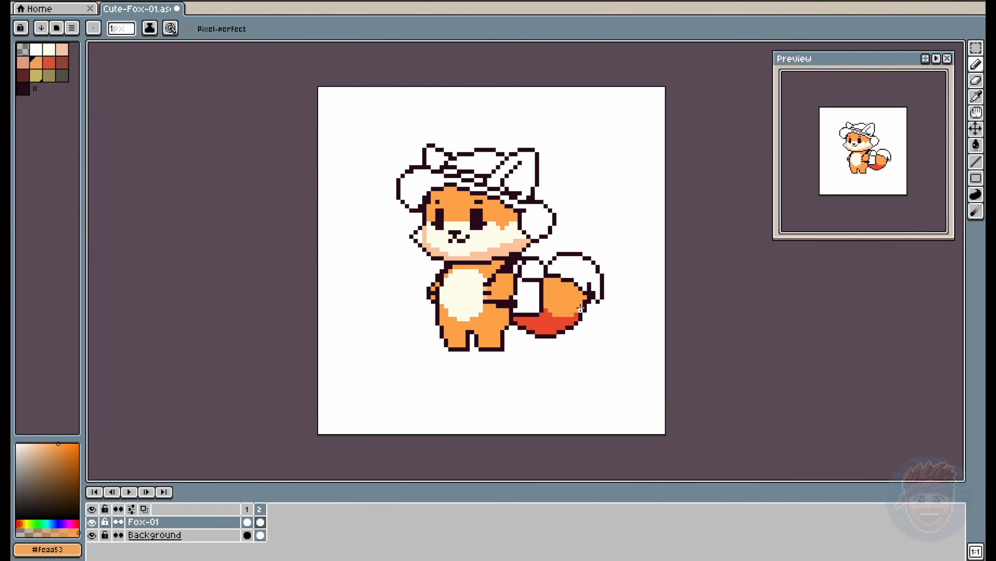
alt+click(476, 273)
key(g)
click(574, 270)
key(b)
drag(547, 275, 594, 292)
click(62, 49)
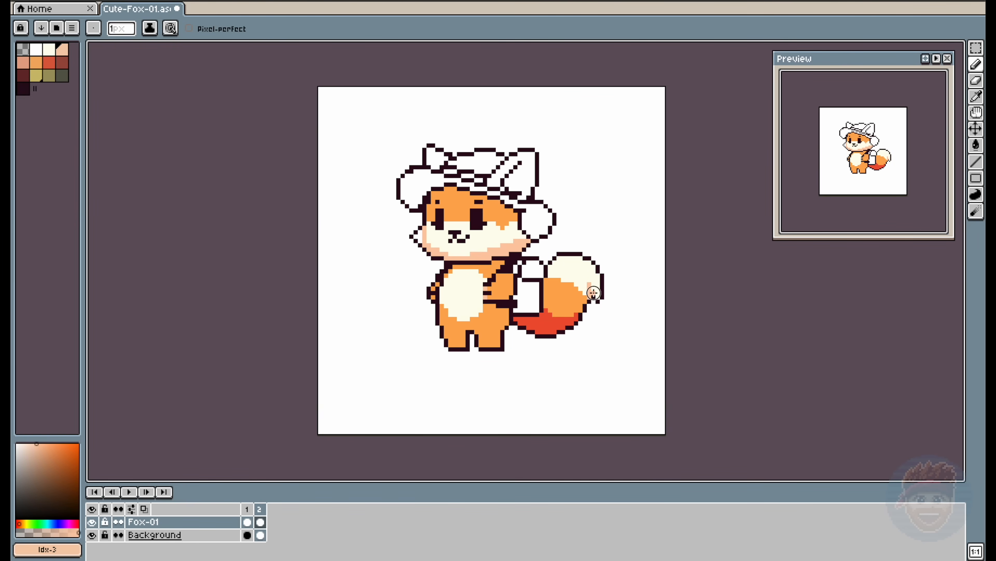
- Select the outer part of the tail, shift it one pixel outward, and deselect
key(m)
drag(554, 341, 582, 322)
mouse_move(568, 339)
mouse_down()
mouse_move(602, 302)
mouse_move(620, 246)
mouse_up()
drag(589, 293, 550, 280)
key(ctrl+d)
- Clean up the seam in the widened tail and shade the lower edge of its cream tip with peach #fecaa7
key(e)
alt+click(597, 275)
alt+click(585, 288)
alt+click(562, 290)
alt+click(577, 284)
click(576, 288)
alt+click(578, 295)
alt+click(593, 295)
click(590, 302)
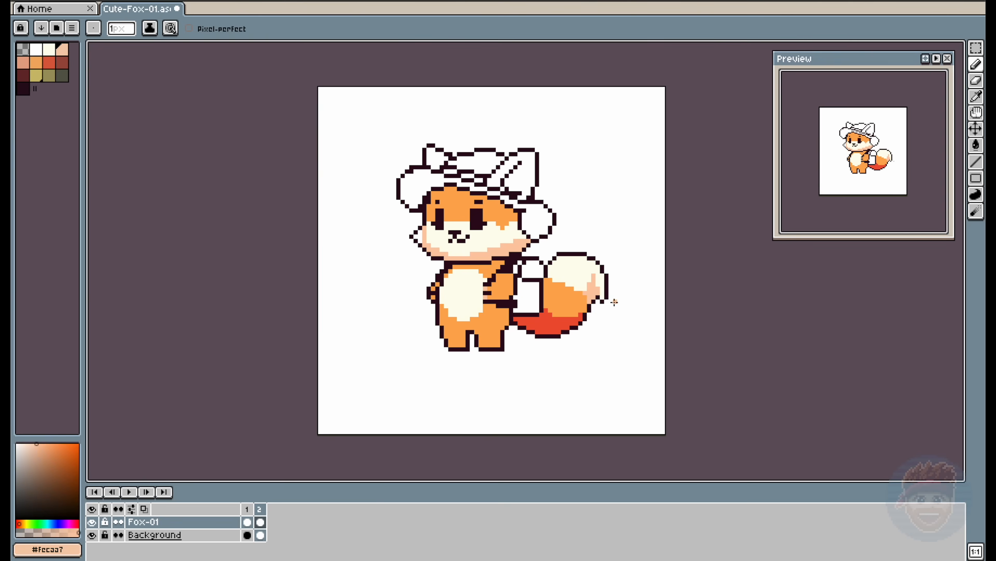
alt+click(593, 302)
alt+click(585, 303)
- Fill the backpack's body and rounded top with reddish brown #a9473a
click(62, 63)
key(g)
click(529, 297)
click(516, 269)
click(532, 270)
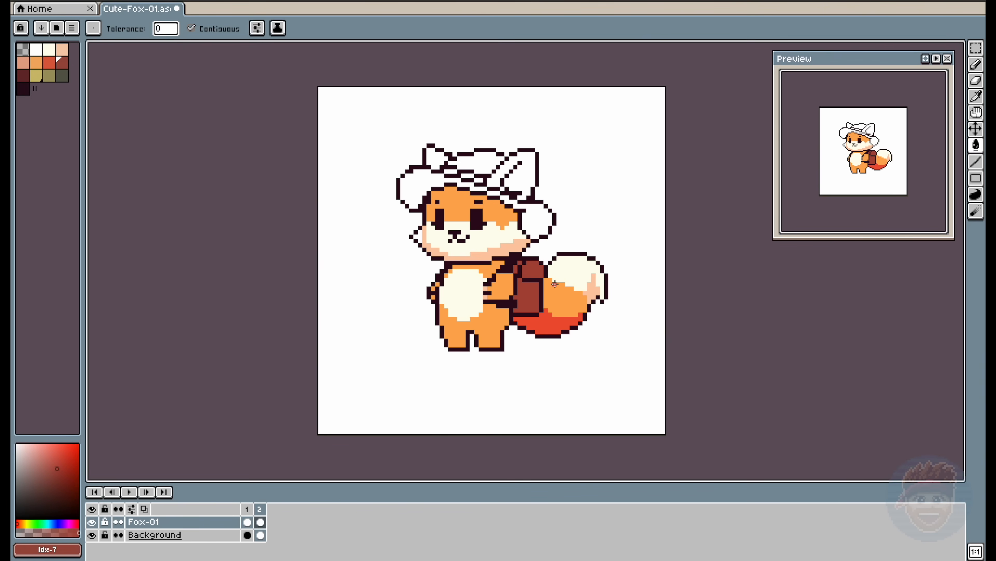
- Colour the backpack's shoulder strap brown and soften the pack's inner lines with dark maroon
key(b)
mouse_move(506, 267)
mouse_down()
mouse_move(519, 258)
mouse_move(521, 284)
mouse_move(542, 272)
mouse_up()
click(23, 75)
alt+click(529, 284)
- Paint the rounded top of the backpack orange and add small orange straps with dark maroon #73252a shading to its body
click(35, 62)
alt+click(542, 269)
click(538, 276)
click(36, 62)
alt+click(542, 269)
click(538, 262)
click(524, 262)
click(524, 275)
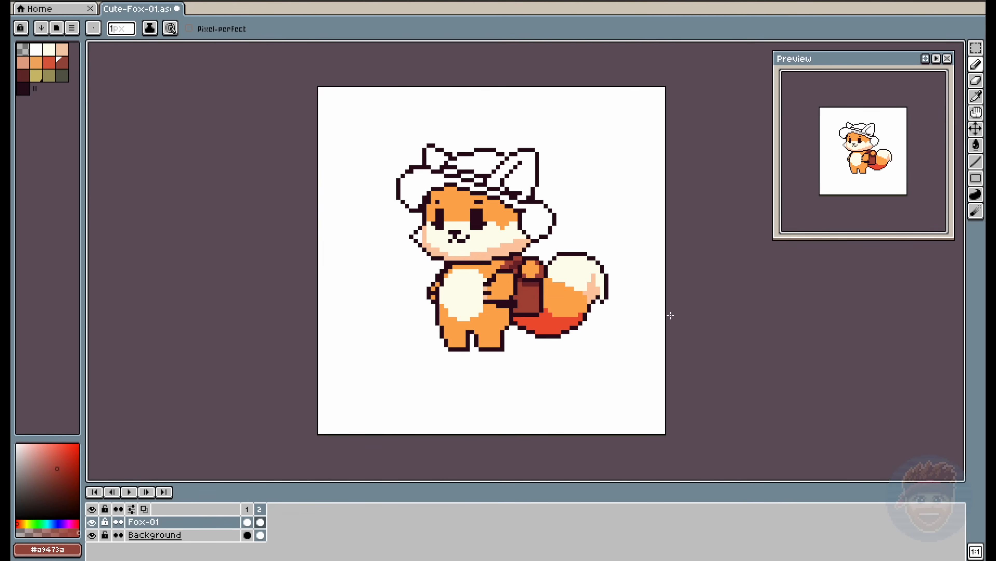
alt+click(549, 283)
alt+click(526, 292)
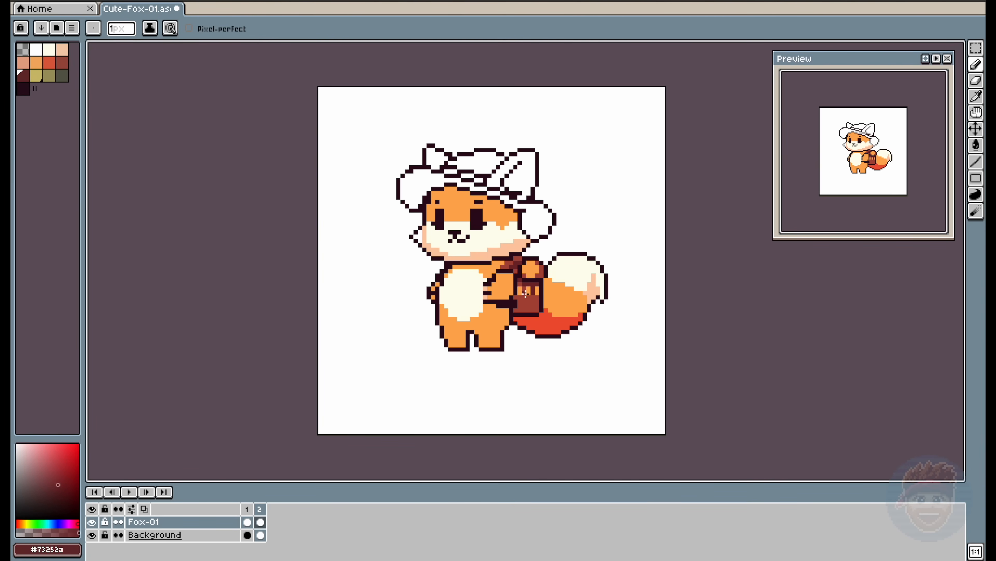
- Paint peach blush on both of the fox's cheeks
alt+click(424, 236)
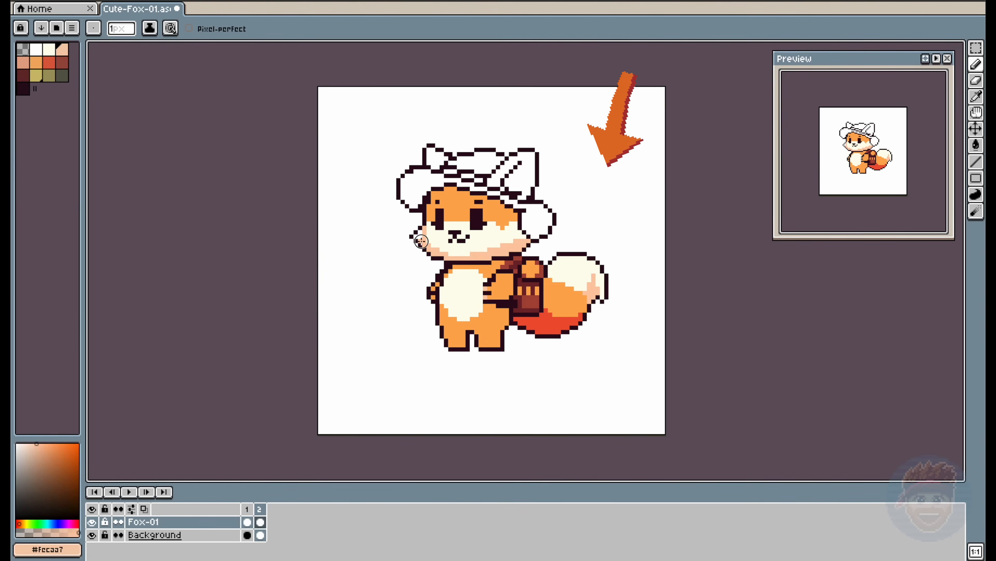
click(420, 241)
click(25, 64)
drag(424, 237, 425, 245)
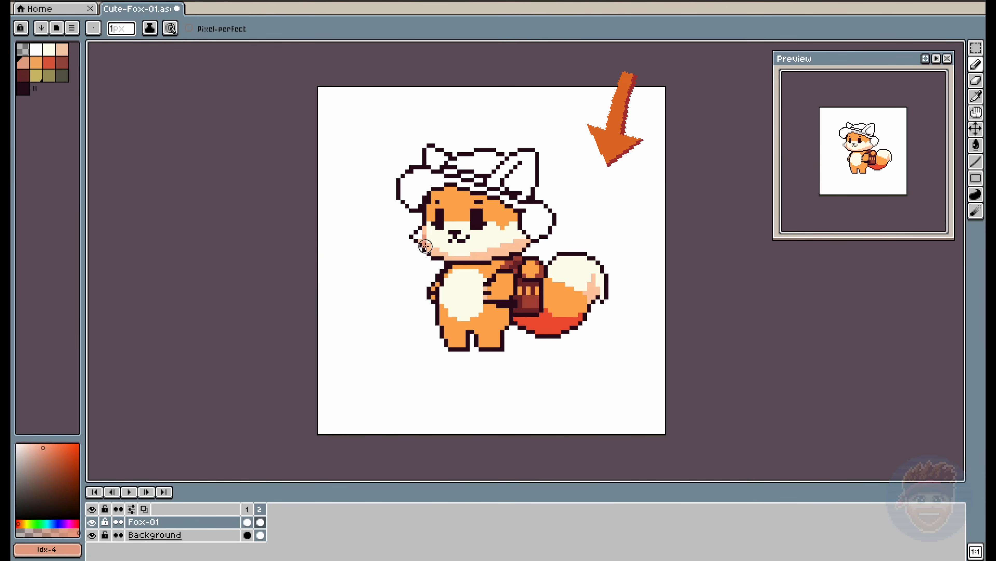
alt+click(490, 235)
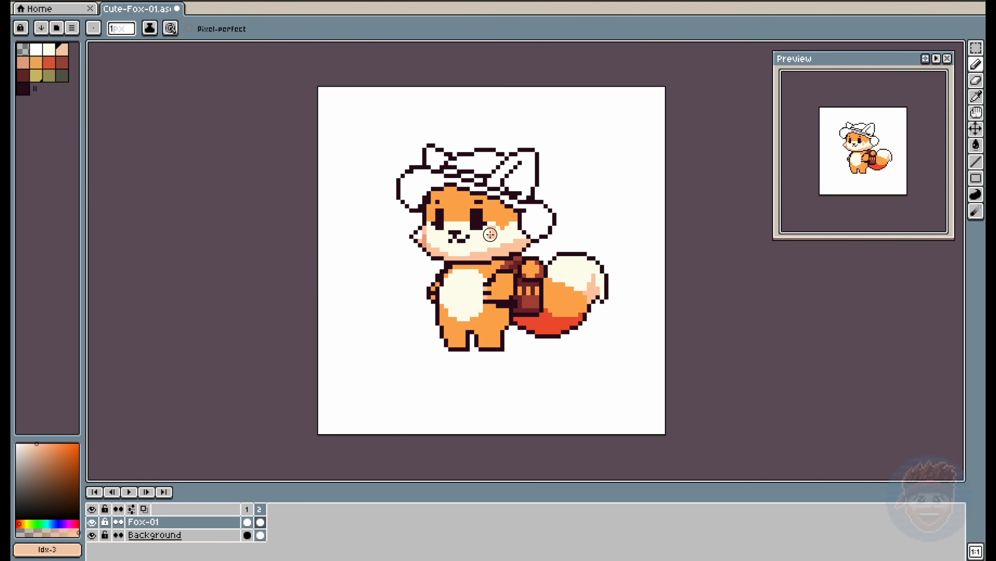
- Fill all sections of the hat brim with dark olive #59594a
click(64, 77)
key(g)
click(423, 186)
click(537, 218)
click(495, 194)
- Shade the outer parts of both upturned brim sides with mid olive #a39858
click(49, 75)
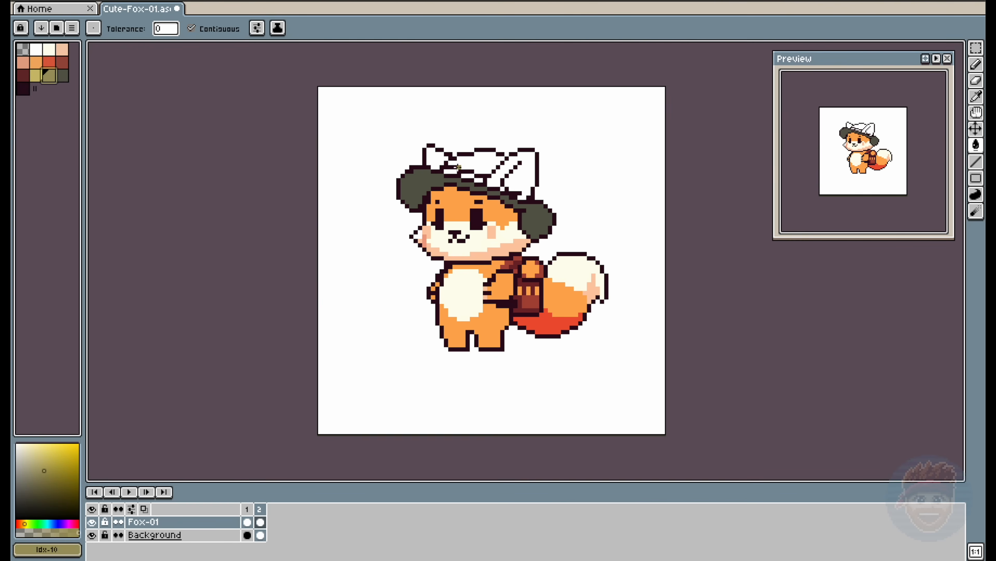
key(b)
drag(403, 184, 411, 184)
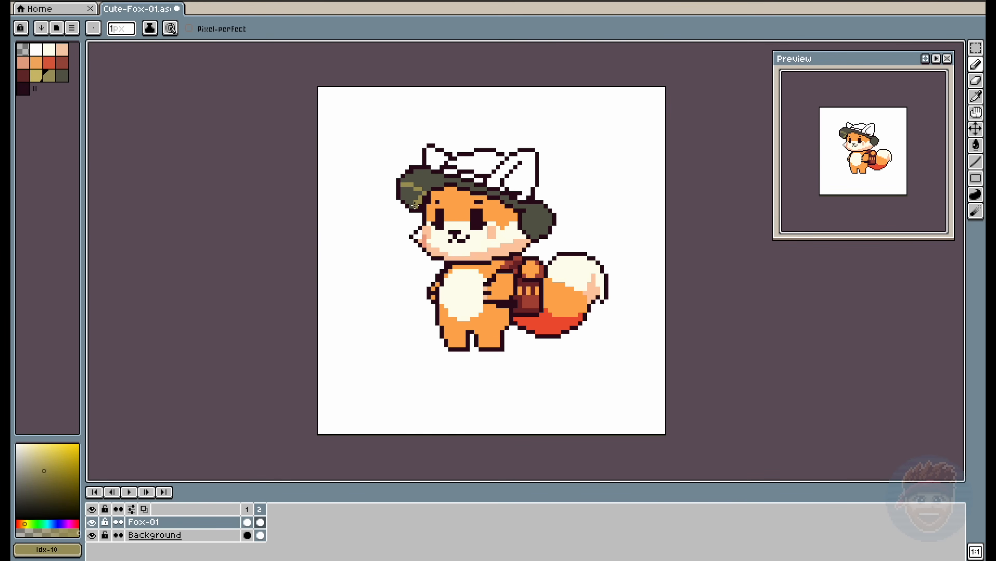
alt+click(406, 185)
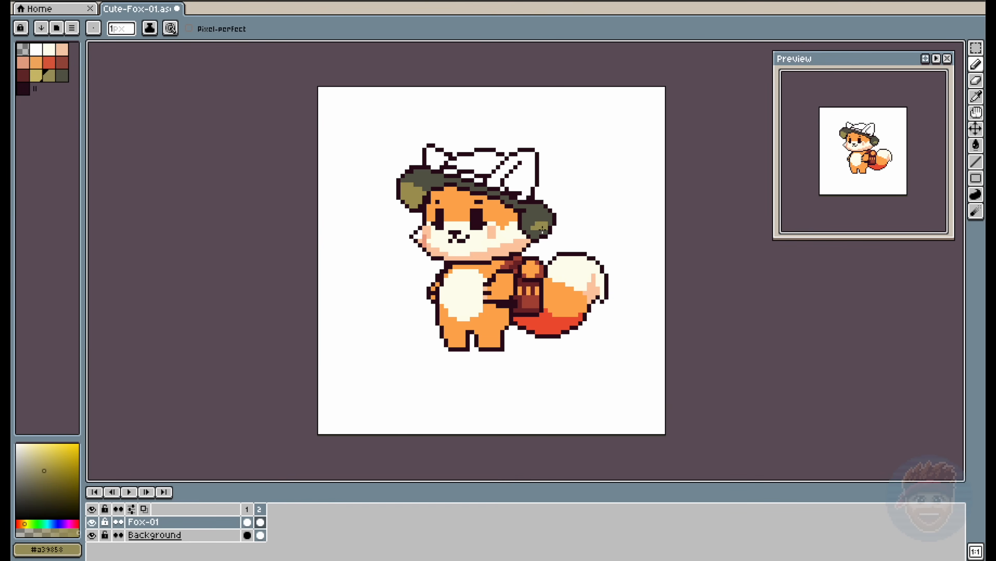
- Highlight the brim's upper edge with light olive #d0bc61 and refine the dark and mid olive shading inside both sides
click(36, 76)
mouse_move(411, 176)
mouse_down()
mouse_move(402, 178)
mouse_move(473, 186)
mouse_up()
key(ctrl+z)
drag(475, 188, 501, 197)
key(ctrl+z)
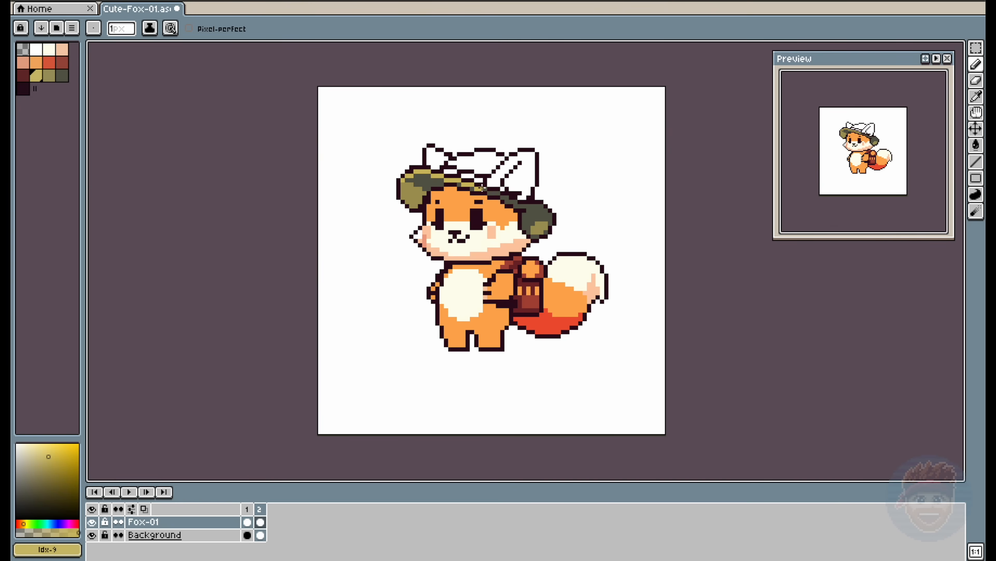
alt+click(540, 208)
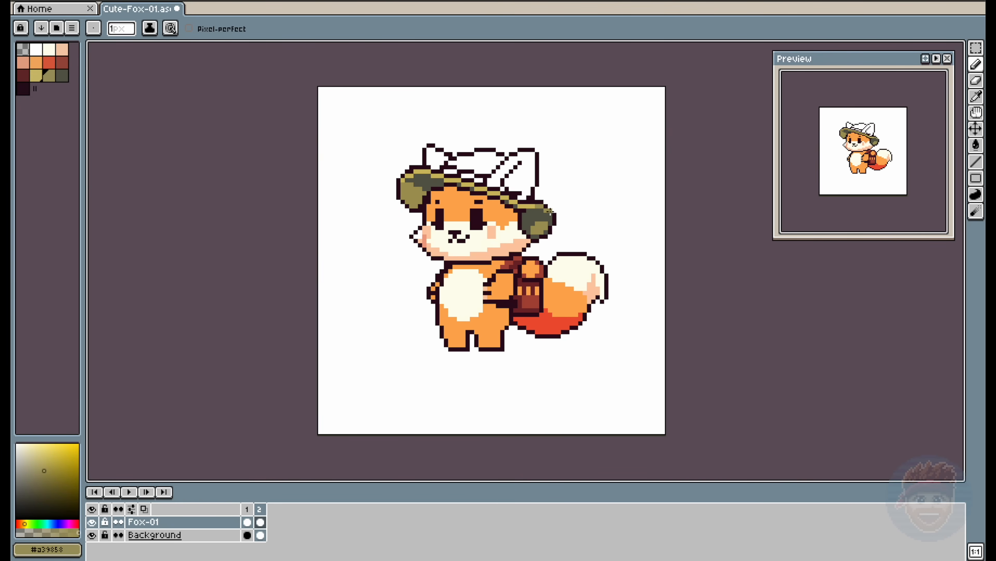
alt+click(428, 191)
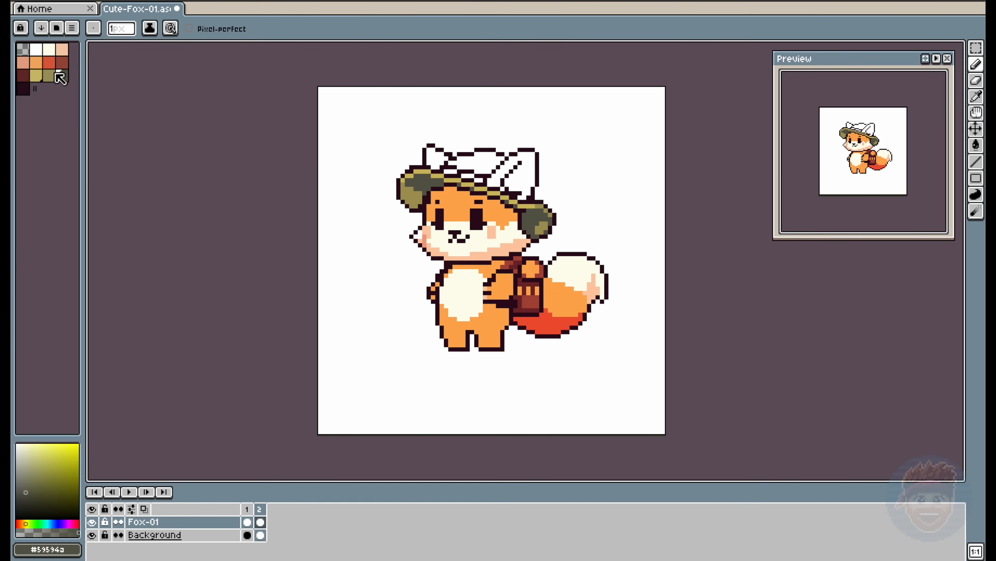
alt+click(441, 180)
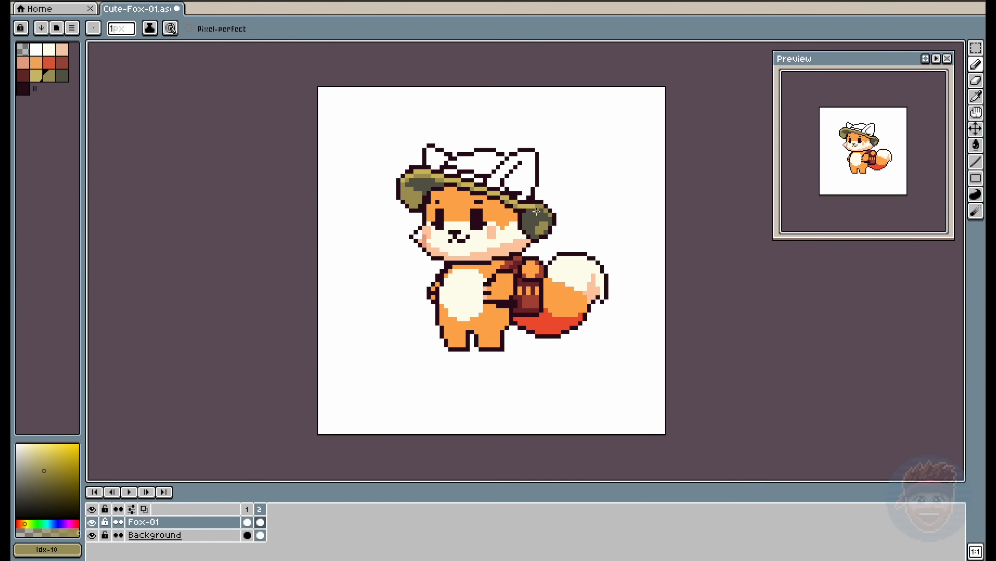
- Fill the hat crown with mid olive and paint a light olive #d0bc61 highlight across it
key(g)
click(483, 168)
key(b)
alt+click(482, 188)
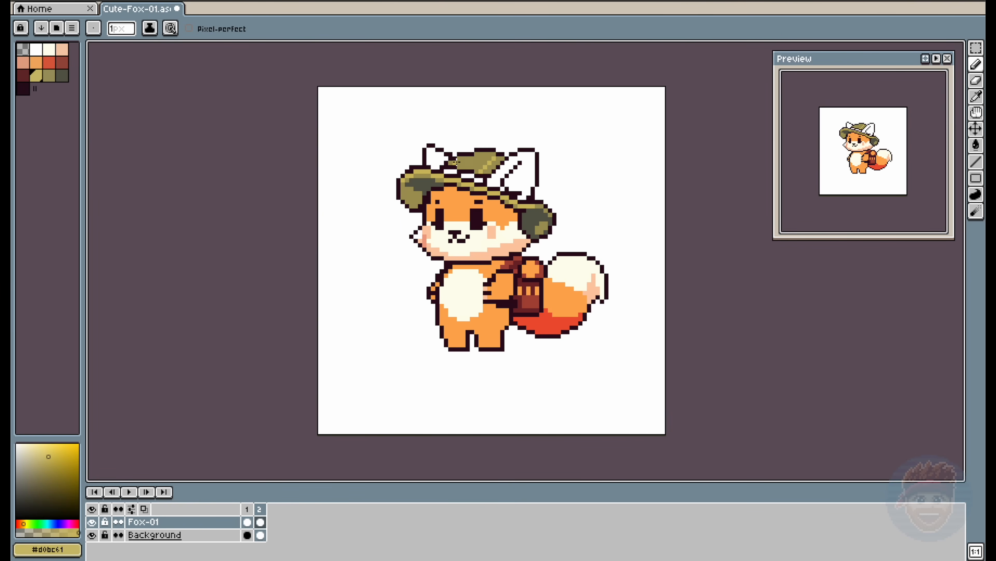
drag(459, 163, 486, 160)
- Fill the hat band sections with the backpack's reddish brown #a9473a
alt+click(532, 302)
key(g)
click(451, 172)
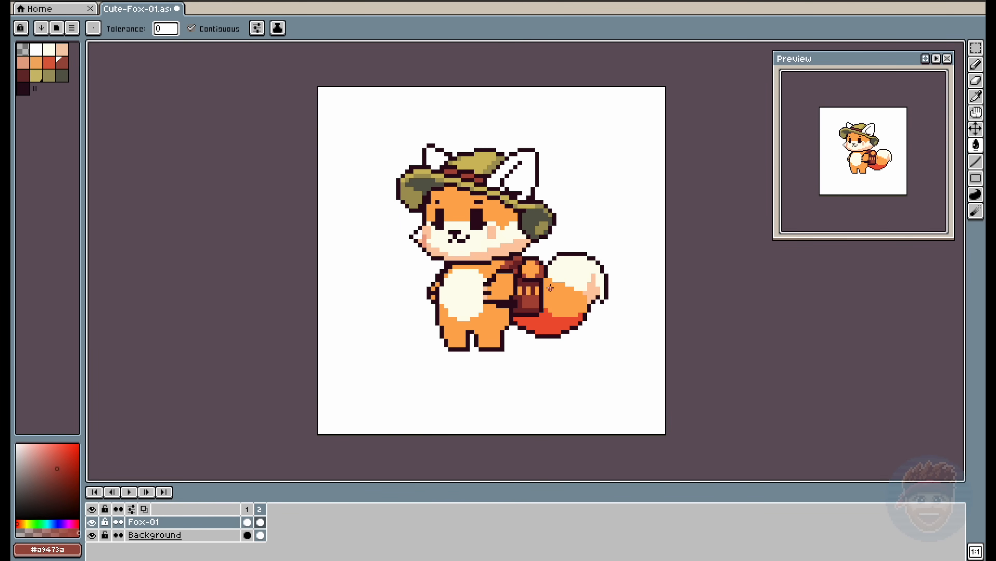
click(468, 176)
click(479, 180)
- Fill both ears with the orange from the forehead
alt+click(473, 198)
click(435, 160)
click(505, 190)
- Extend the red-orange #ee5234 shading up the sides of the tail's orange section
alt+click(549, 322)
key(b)
mouse_move(546, 292)
mouse_down()
mouse_move(587, 329)
mouse_move(558, 341)
mouse_move(559, 315)
mouse_move(585, 301)
mouse_up()
alt+click(575, 311)
alt+click(580, 319)
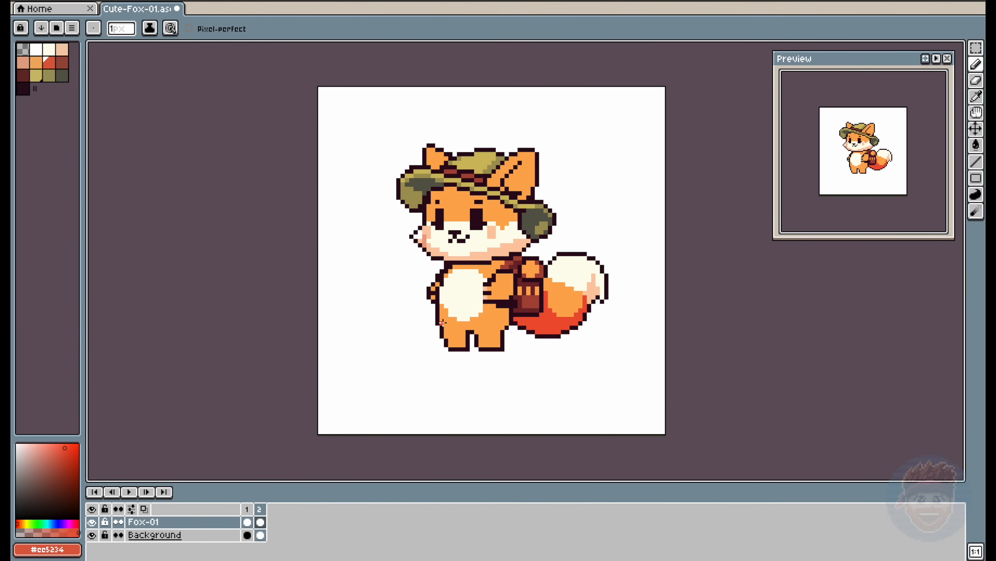
- Shade the lower legs red-orange and colour the feet brown
alt+click(507, 340)
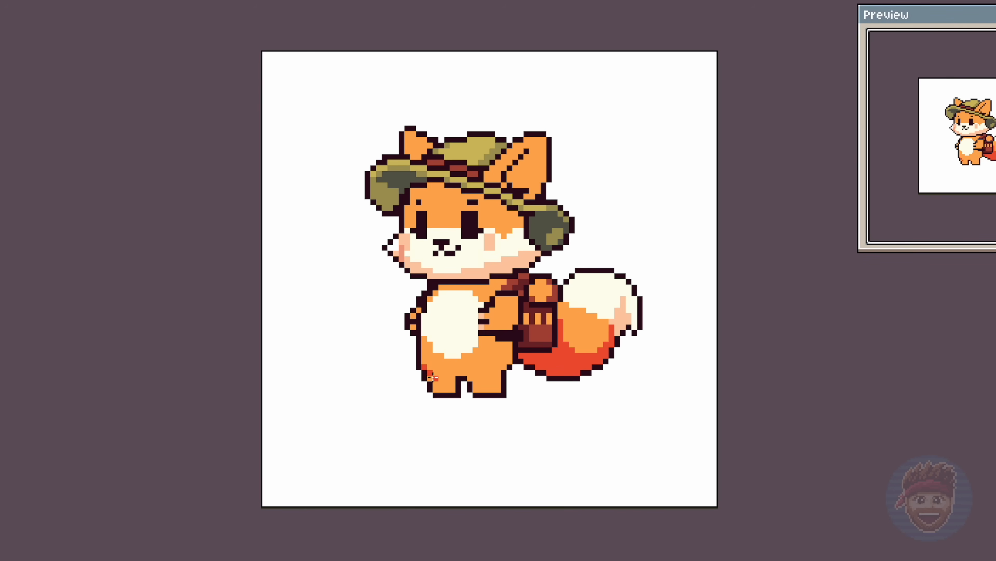
mouse_move(433, 378)
mouse_down()
mouse_move(464, 373)
mouse_move(494, 373)
mouse_move(504, 345)
mouse_move(498, 379)
mouse_move(454, 369)
mouse_move(498, 384)
mouse_up()
click(446, 385)
drag(498, 390, 453, 395)
key(ctrl+z)
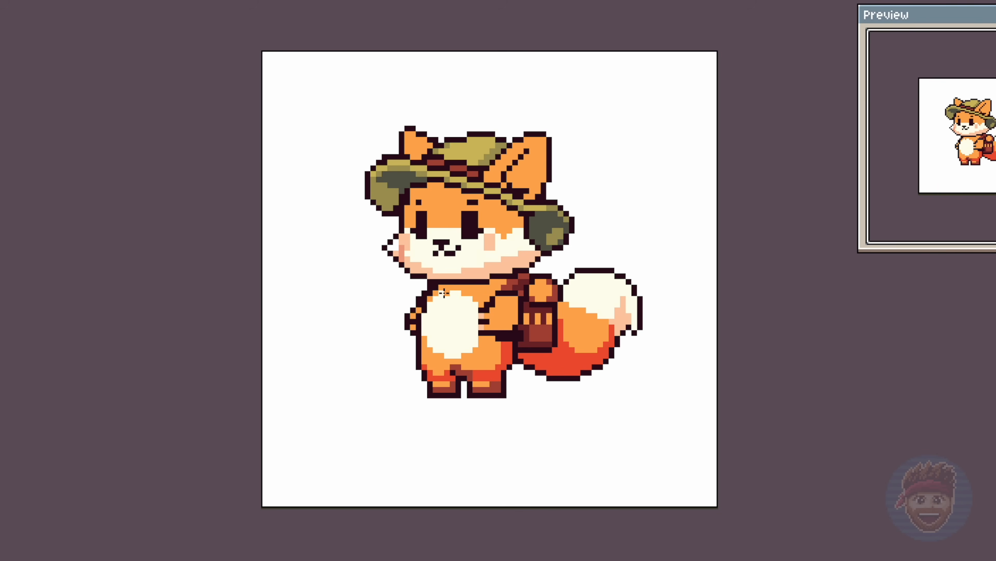
- Paint a dark maroon #73252a band along the neckline and across the shoulder to the backpack
right_click(499, 388)
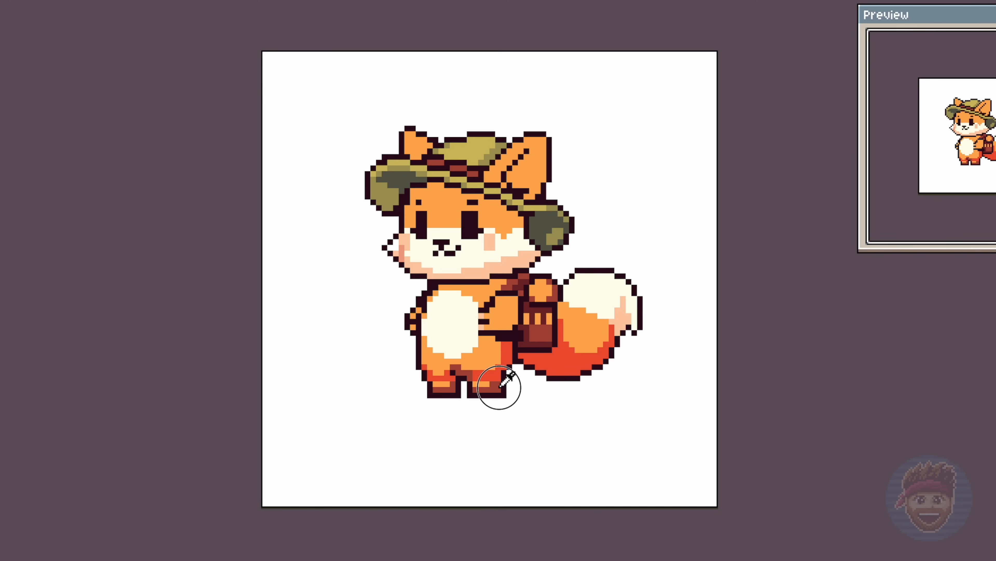
mouse_move(441, 288)
mouse_down()
mouse_move(543, 294)
mouse_move(484, 302)
mouse_move(518, 281)
mouse_up()
click(522, 289)
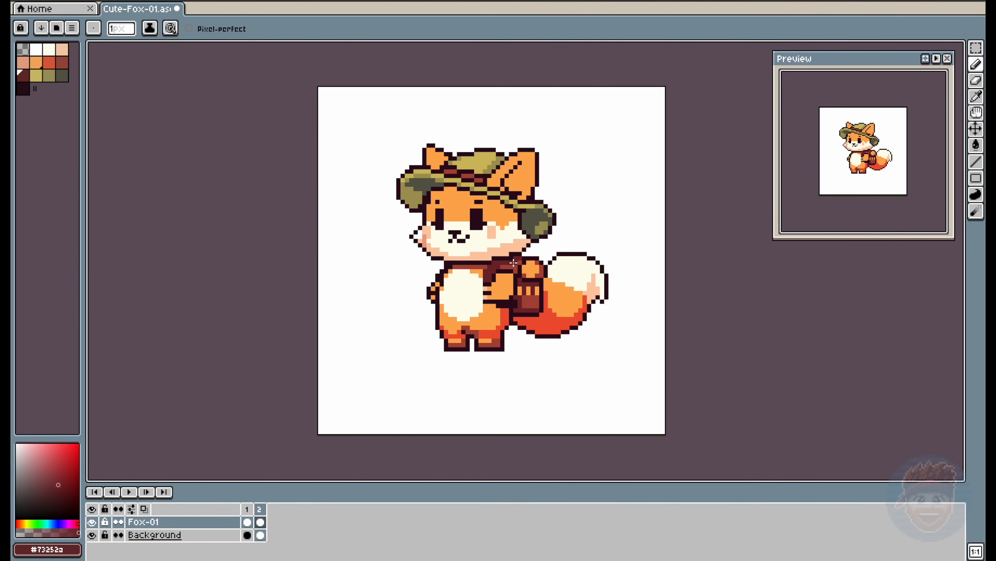
- Paint the inside of the right-hand ear cream with peach shading and shade the edges of both ears red-orange #ee5234
alt+click(563, 262)
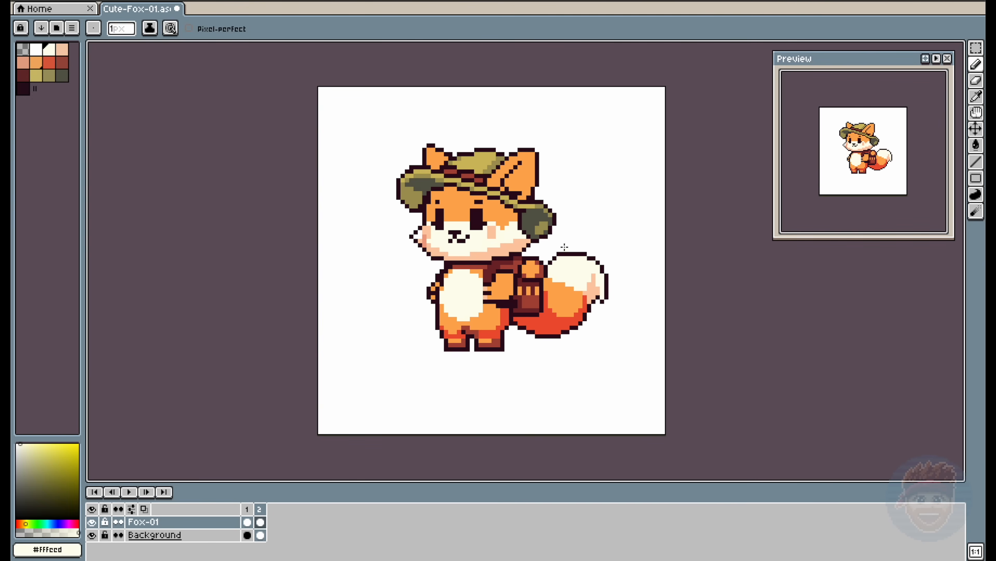
mouse_move(524, 163)
mouse_down()
mouse_move(528, 179)
mouse_move(511, 185)
mouse_up()
alt+click(592, 289)
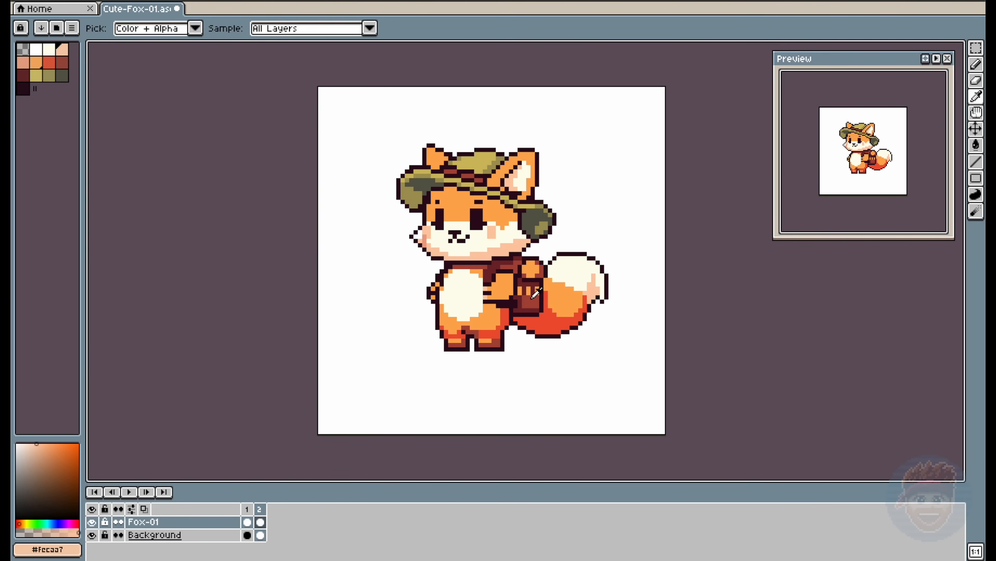
alt+click(493, 181)
alt+click(490, 184)
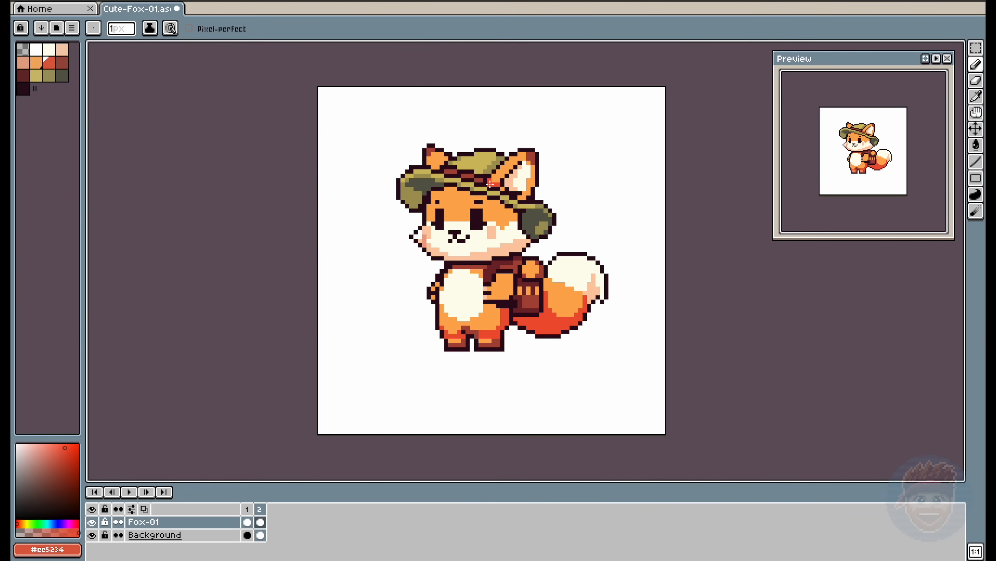
alt+click(529, 188)
alt+click(430, 159)
- Tint the bottom of the left-hand eye and deepen the blush on the left-hand cheek with darker peach #f0a285
alt+click(439, 227)
alt+click(424, 239)
drag(428, 228, 429, 236)
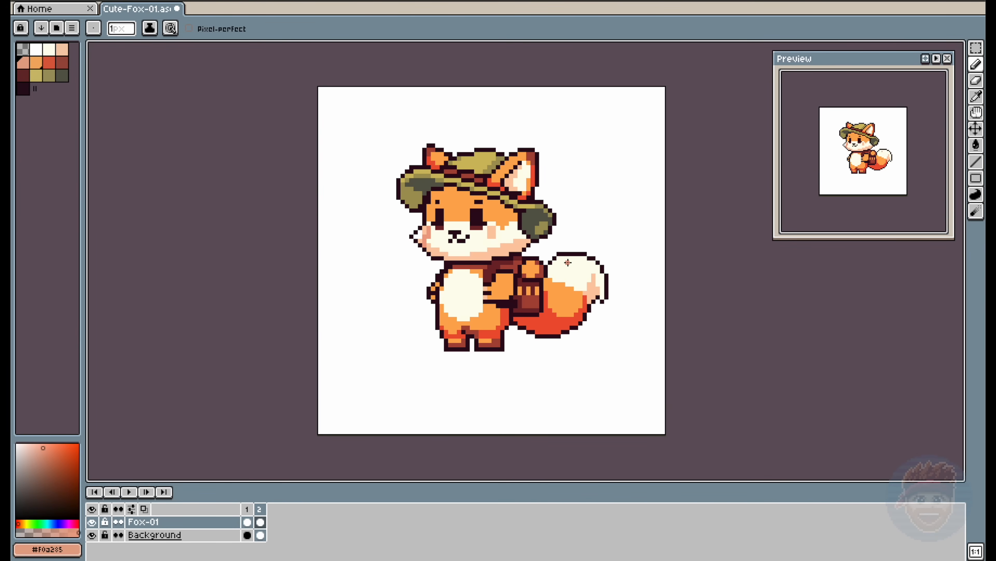
- Touch up the pixels at the tip of the left-hand cheek tuft
alt+click(418, 237)
click(425, 236)
- Add a new frame and move the body below the head up by one pixel, leaving the tail in place
key(alt+n)
key(m)
mouse_move(403, 272)
mouse_down()
mouse_move(493, 350)
mouse_move(511, 272)
mouse_up()
drag(507, 272, 516, 297)
key(Up)
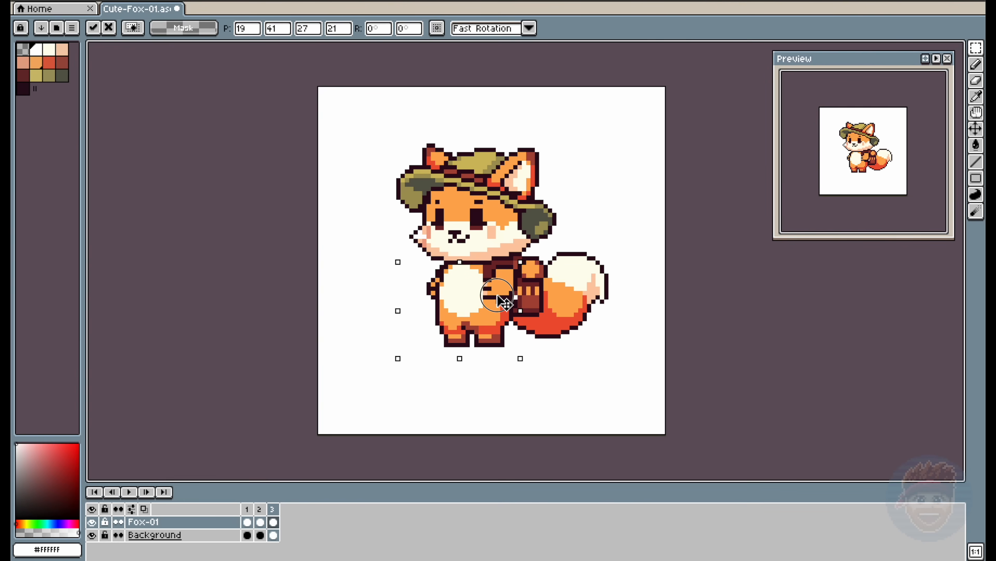
key(ctrl+d)
- Try to repaint pixels at the left-hand shoulder and on the arm beside the chest
key(e)
key(b)
alt+click(439, 272)
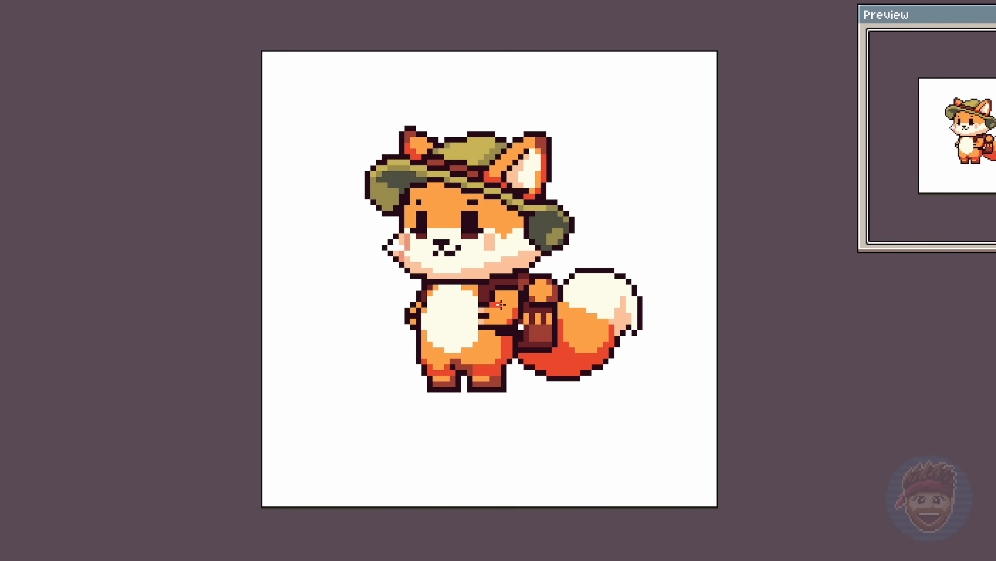
key(ctrl+z)
alt+click(482, 311)
drag(492, 304, 498, 304)
key(ctrl+z)
- Paint a red-orange shadow across the forehead beneath the hat brim and fill it in
mouse_move(522, 219)
mouse_down()
mouse_move(443, 191)
mouse_move(420, 190)
mouse_move(408, 208)
mouse_up()
key(g)
click(452, 191)
click(492, 202)
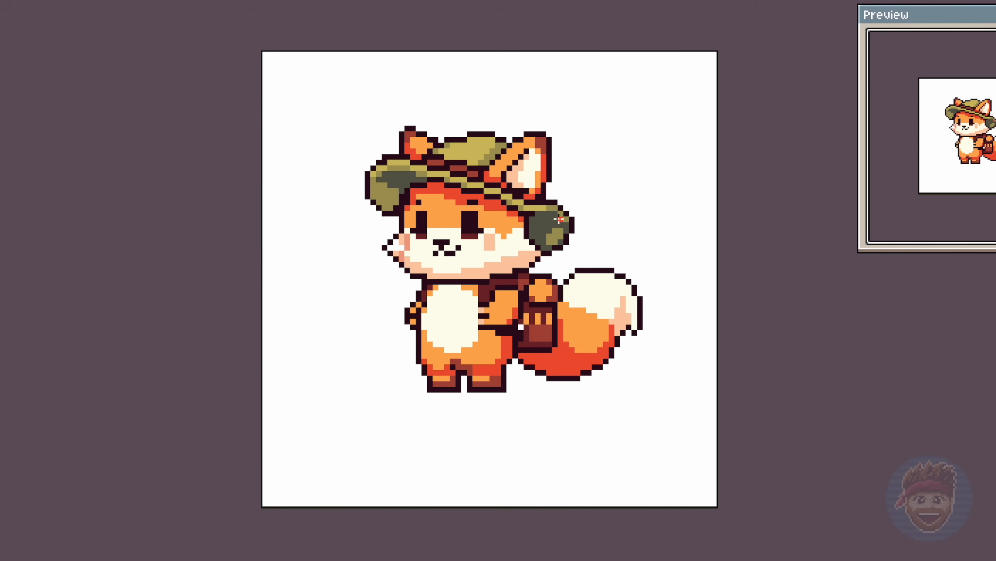
- Outline and fill a dark brown shadow on the base of the tail beneath the backpack
drag(555, 351, 527, 361)
key(g)
click(534, 355)
- Move the outer part of the tail one pixel closer to the body
key(m)
drag(584, 259, 676, 391)
drag(641, 351, 636, 352)
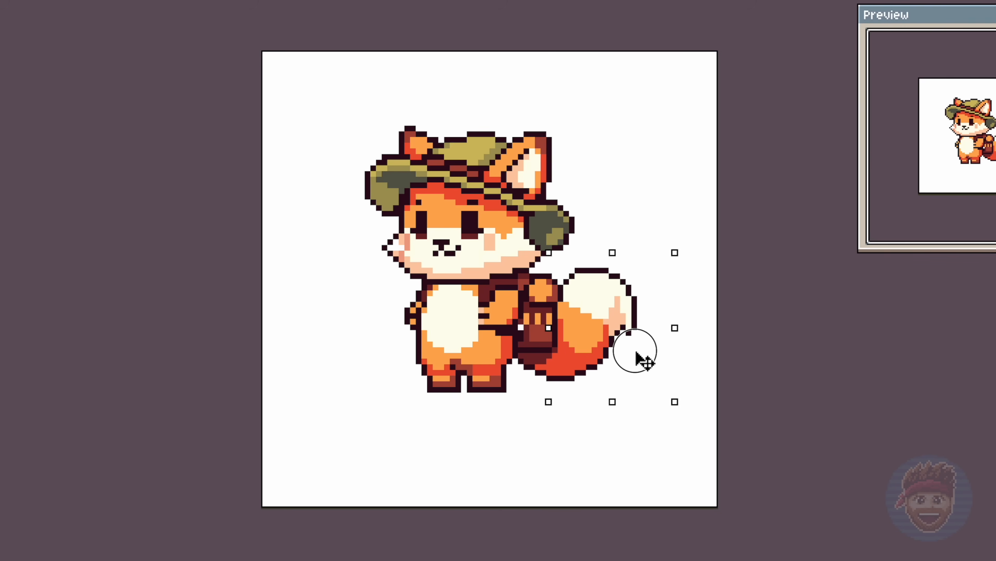
key(ctrl+d)
- Touch up the shading pixels where the tail's cream tip meets the orange fur
click(583, 310)
alt+click(605, 321)
click(601, 321)
alt+click(533, 313)
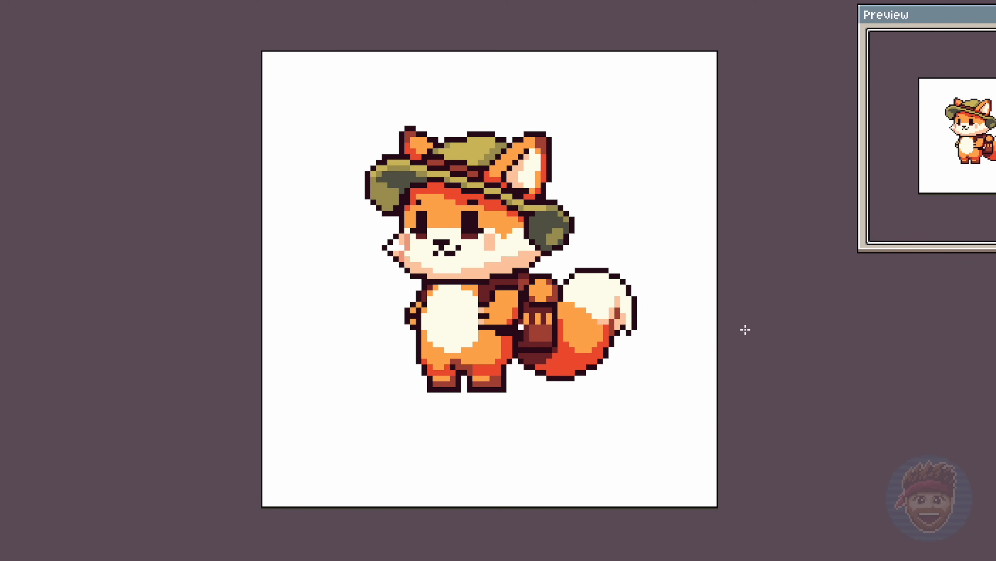
- Move the whole fox down by two pixels on the canvas
key(ctrl+a)
key(Down)
key(Down)
key(ctrl+d)
key(b)
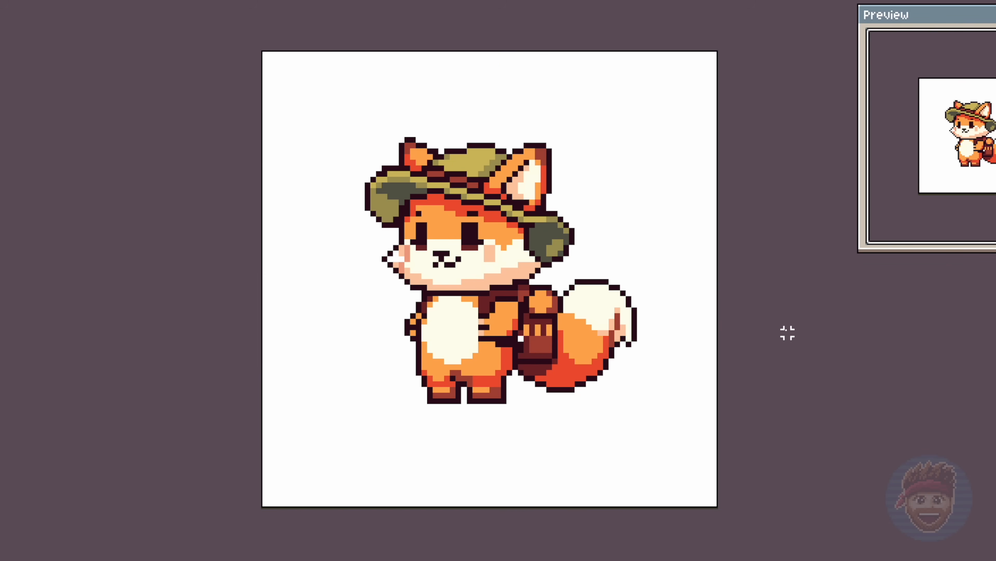
- Recolour the tail's dark outline peach around the cream tip and reddish brown around the orange part and base
mouse_move(568, 291)
mouse_down()
mouse_move(577, 281)
mouse_move(634, 318)
mouse_move(584, 383)
mouse_move(521, 372)
mouse_up()
key(g)
click(533, 370)
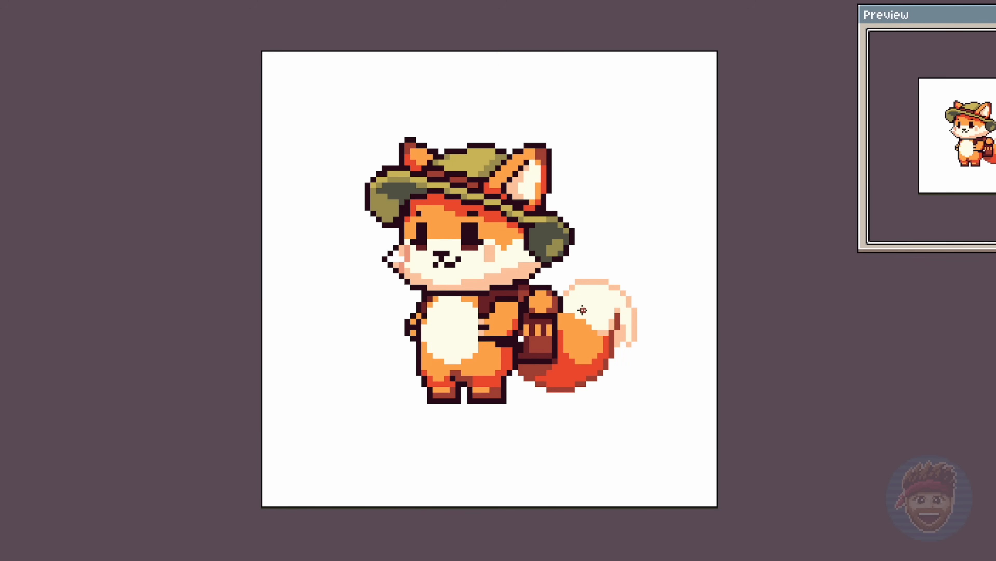
- Recolour outline pixels on the backpack and along the lower edge of the hat brim
alt+click(527, 355)
click(527, 232)
drag(494, 208, 487, 208)
drag(475, 203, 464, 202)
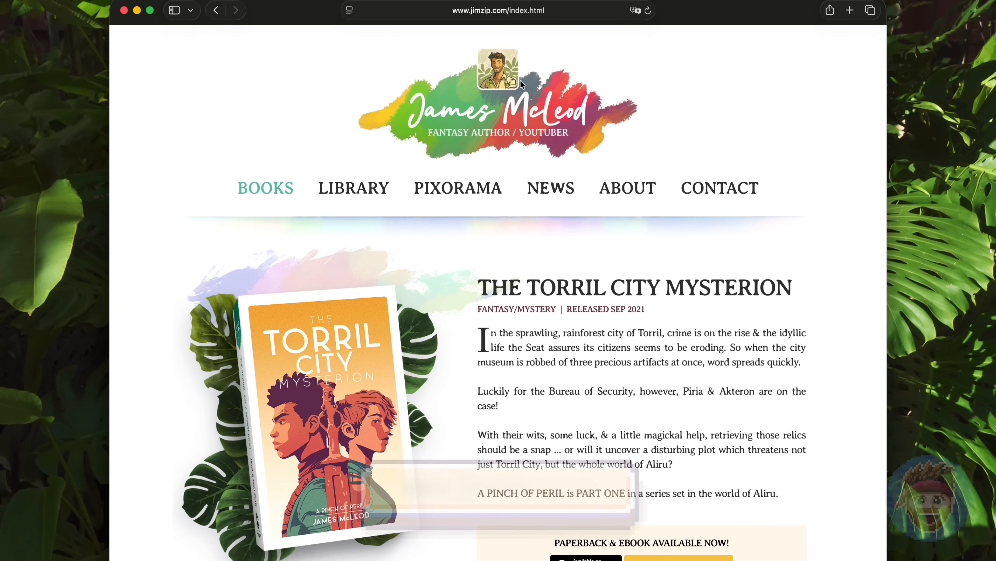
scroll(661, 124, down, 3)
scroll(661, 124, down, 10)
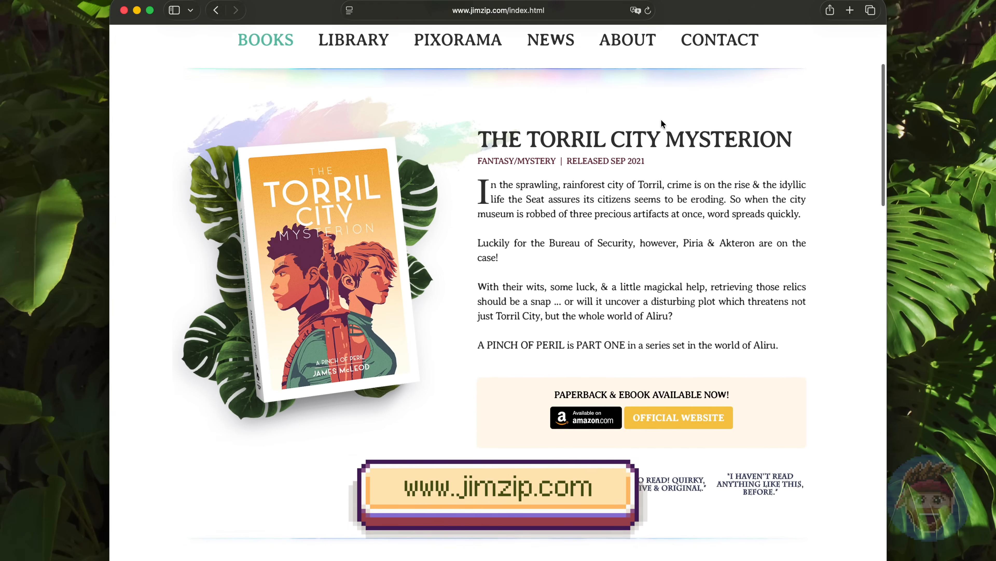
scroll(661, 120, down, 15)
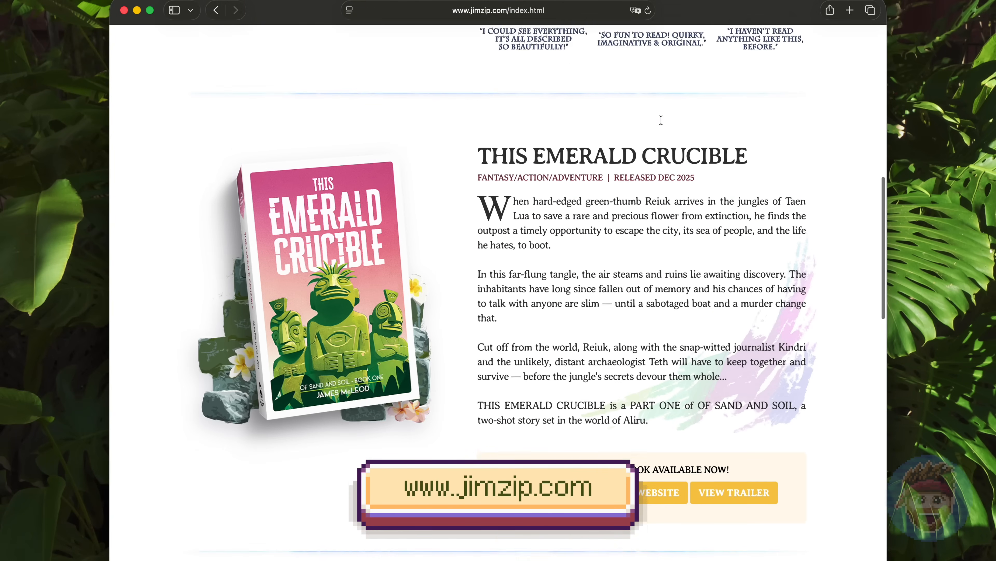
scroll(662, 120, down, 4)
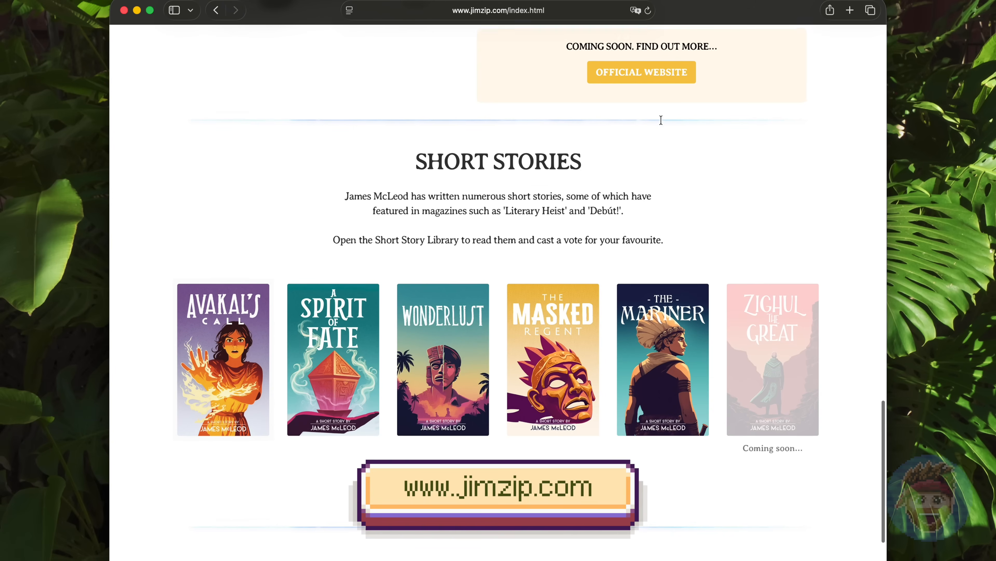
mouse_move(552, 372)
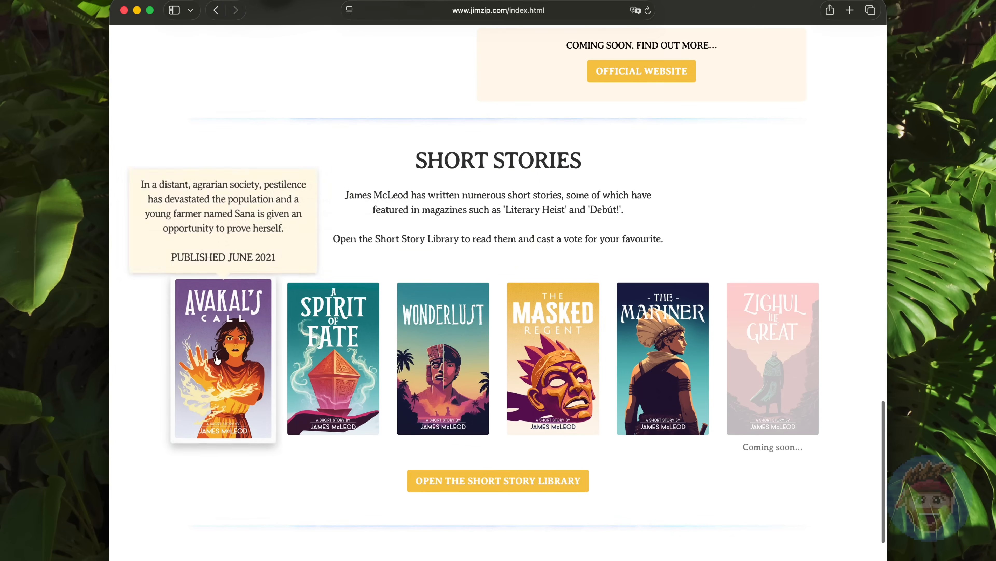